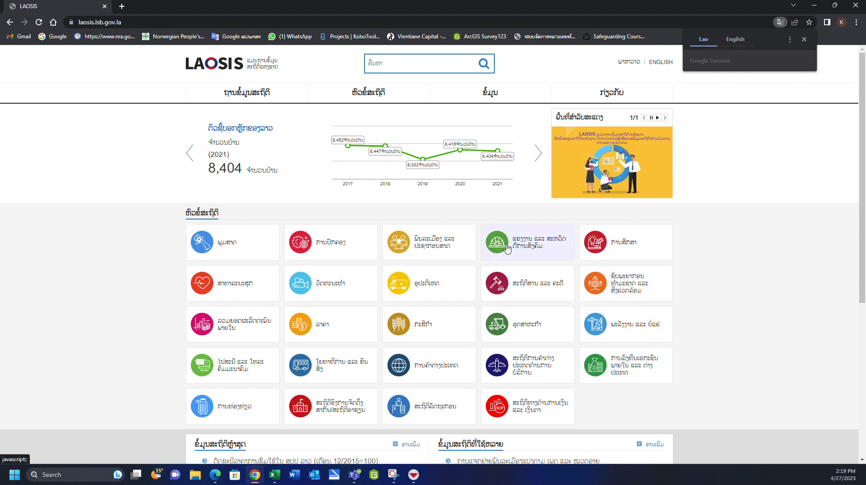
- Open the population by province table (ພົນລະເມືອງ ແບ່ງຕາມແຂວງ) under the population and demography topic
left_click(426, 247)
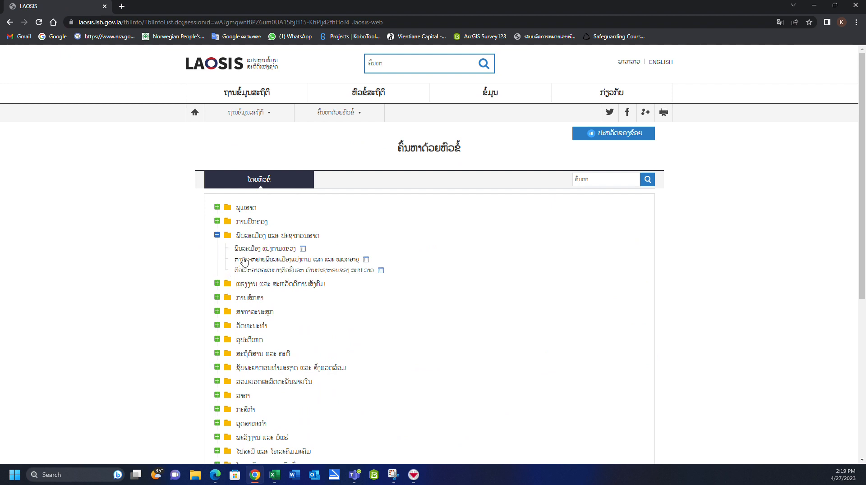
left_click(256, 249)
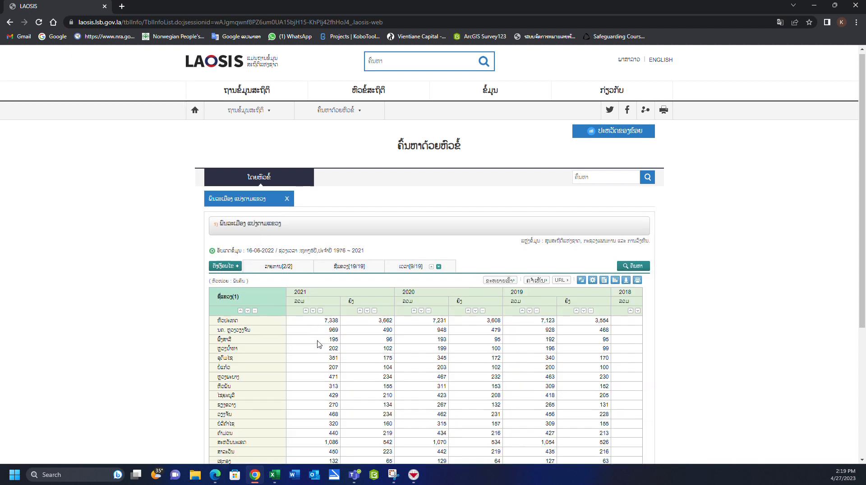
scroll(316, 334, "down", 3)
scroll(278, 219, "up", 1)
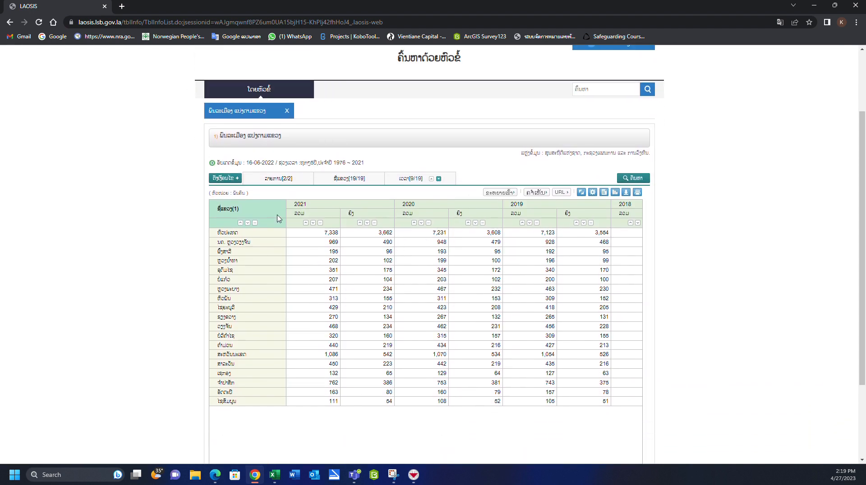
- Download the population table in EXCEL (xlsx) format and open the file in Excel with editing enabled
left_click(625, 193)
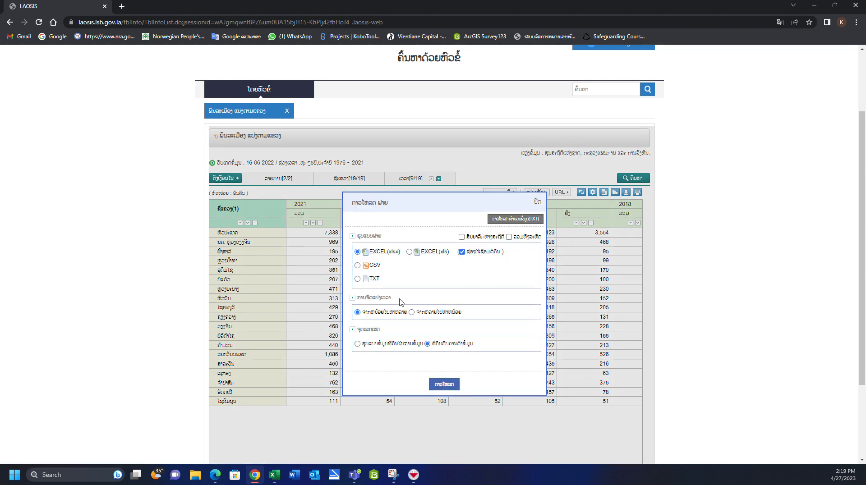
left_click(449, 384)
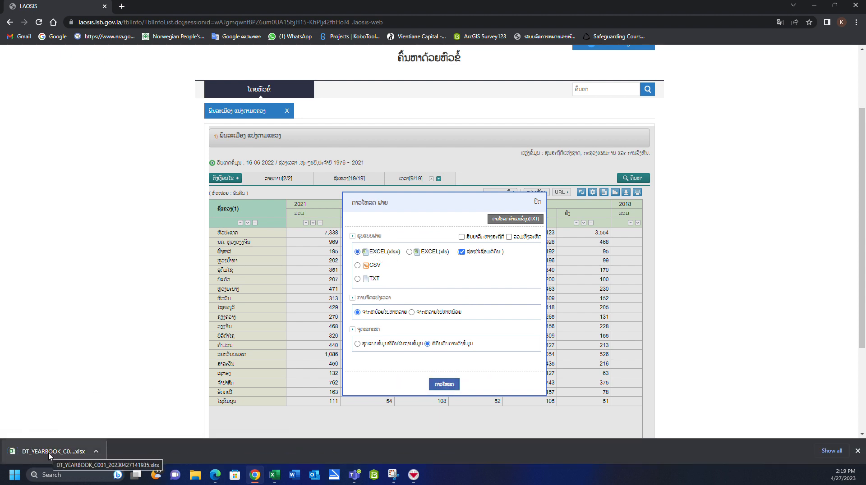
left_click(49, 452)
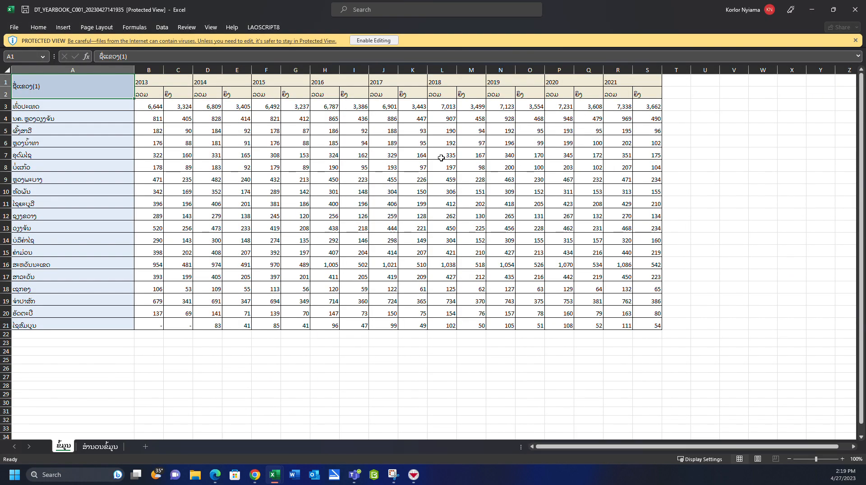
left_click(374, 40)
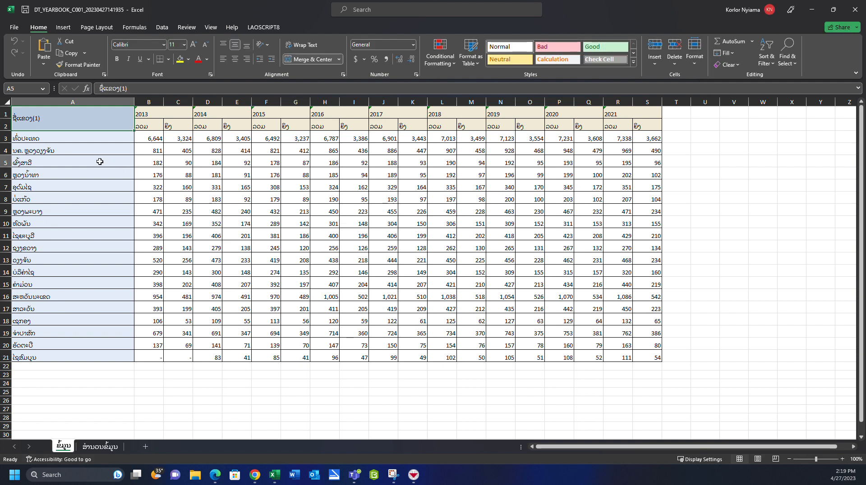
- Examine the downloaded table's province names, year headers from 2013 to 2021, and the 2021 total and female columns
left_click(100, 140)
left_click(100, 150)
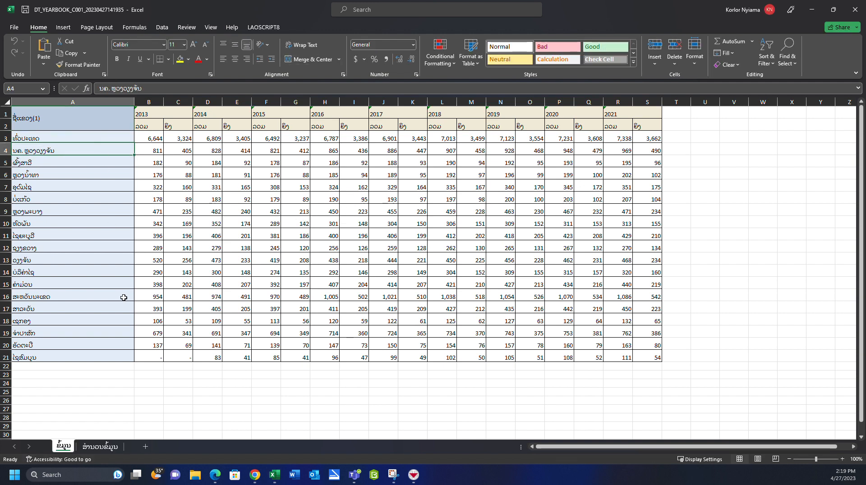
left_click(104, 128)
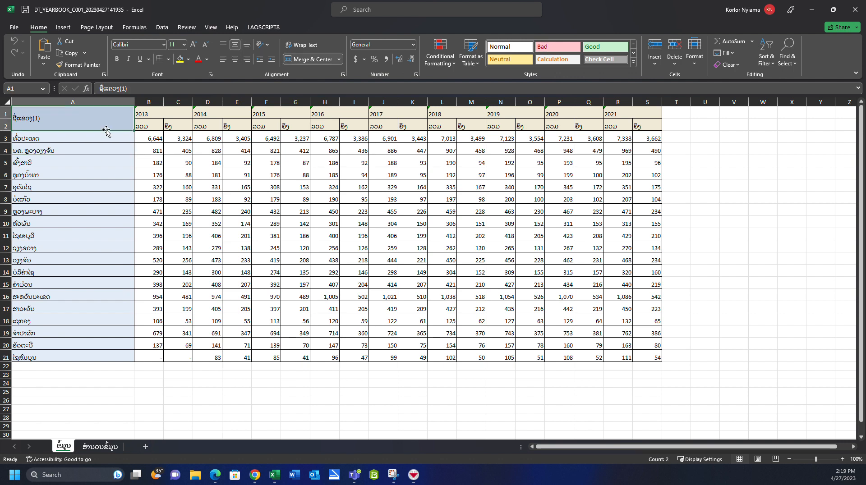
left_click(158, 117)
left_click(333, 117)
left_click(467, 115)
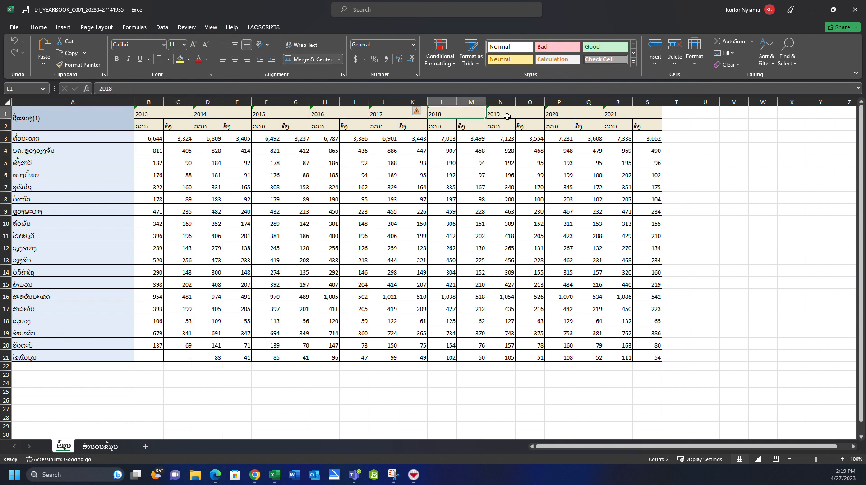
left_click(523, 116)
left_click(582, 114)
left_click(615, 115)
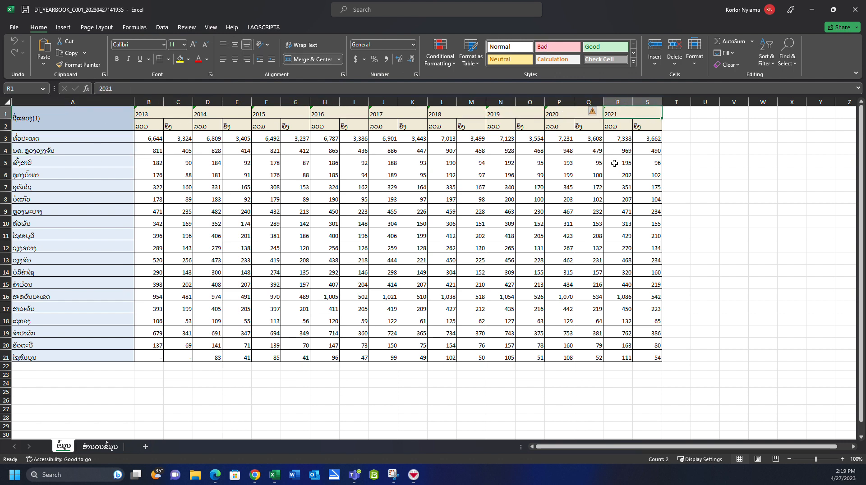
left_click(623, 143)
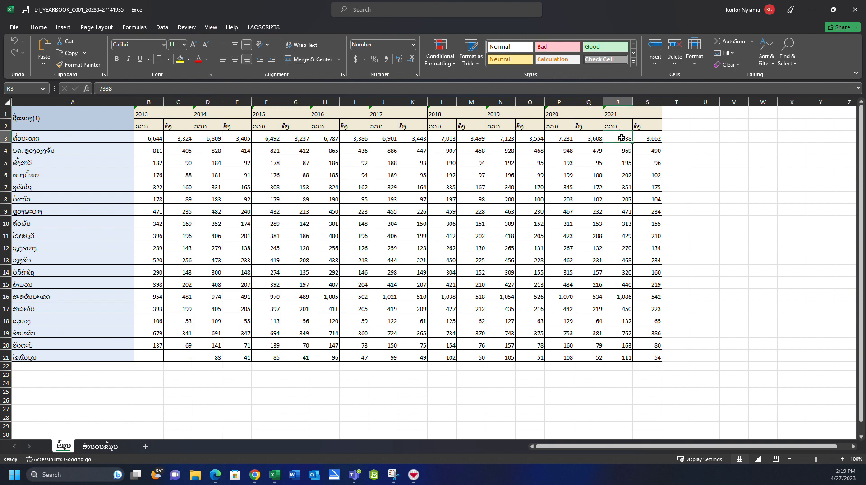
left_click_drag(624, 137, 648, 367)
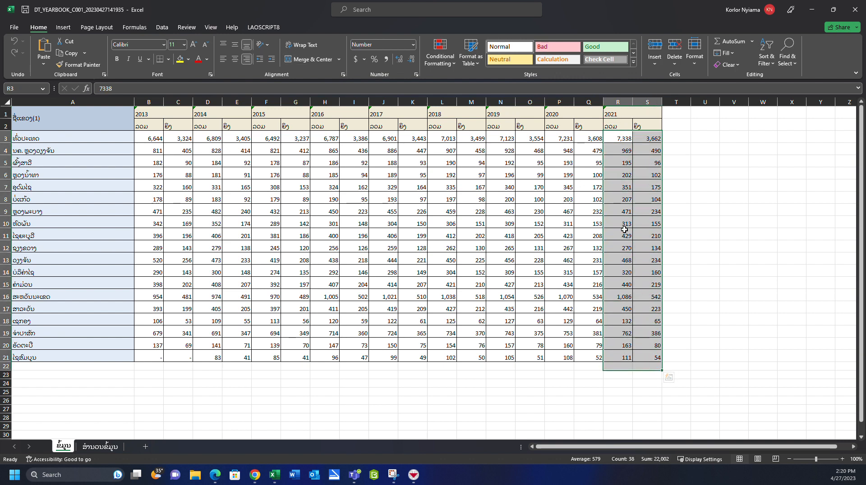
left_click(621, 202)
left_click(614, 136)
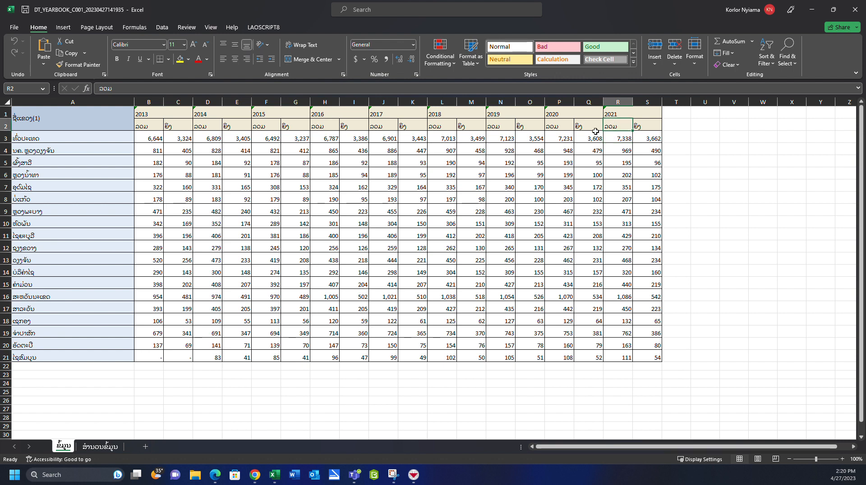
left_click(59, 123)
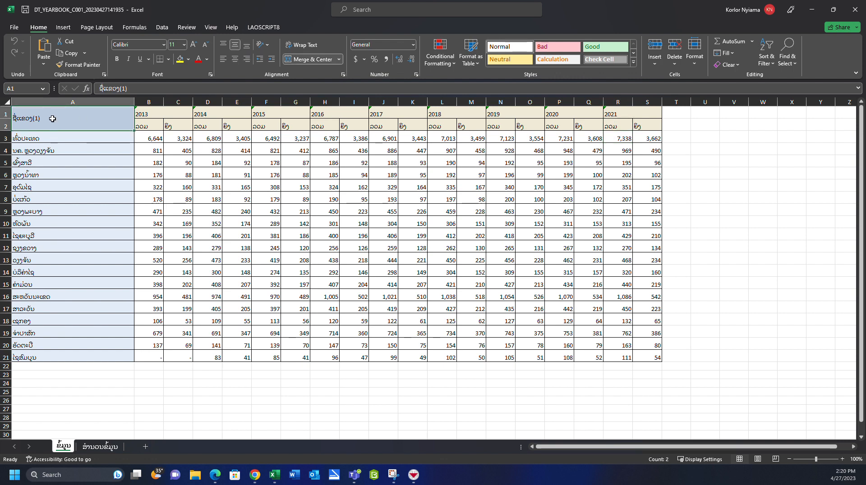
- Create a PivotTable from A1:S21 on a new worksheet and add the province field ຊື່ແຂວງ(1) as its rows
left_click_drag(53, 118, 636, 358)
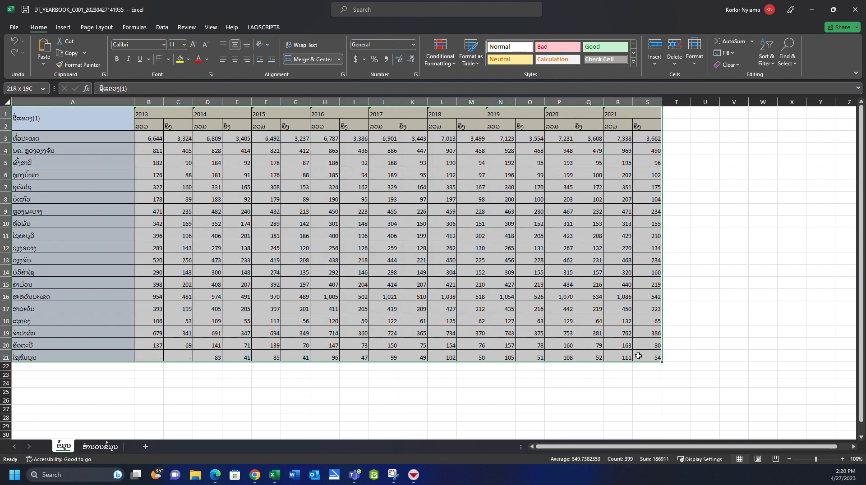
left_click(79, 124)
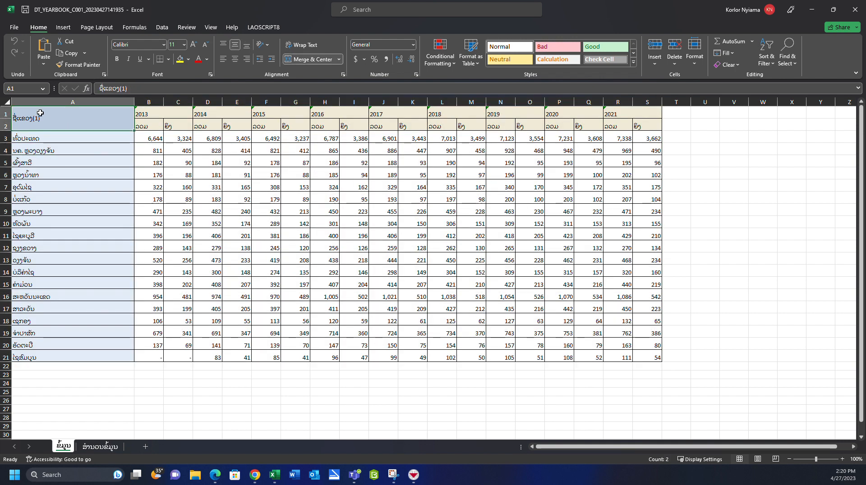
left_click_drag(24, 118, 651, 360)
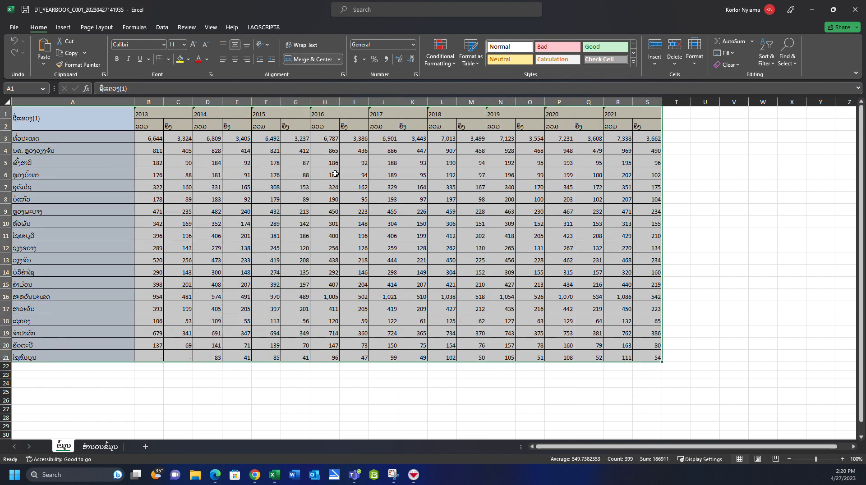
left_click(63, 27)
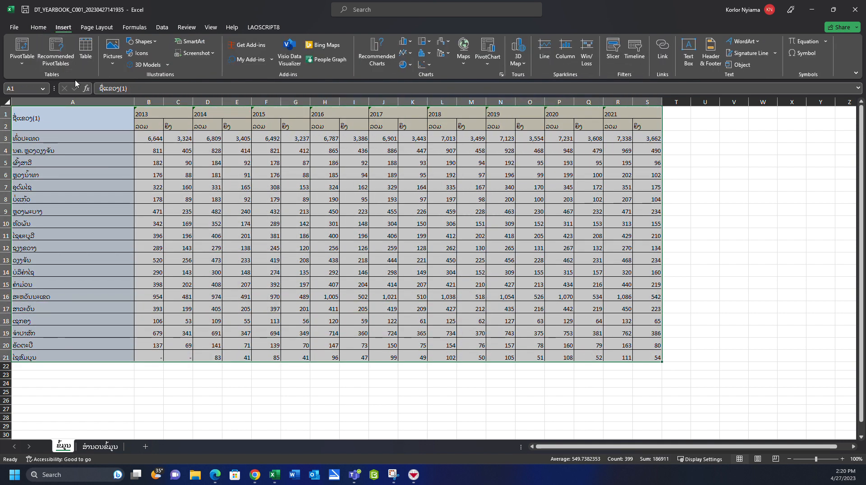
left_click(16, 49)
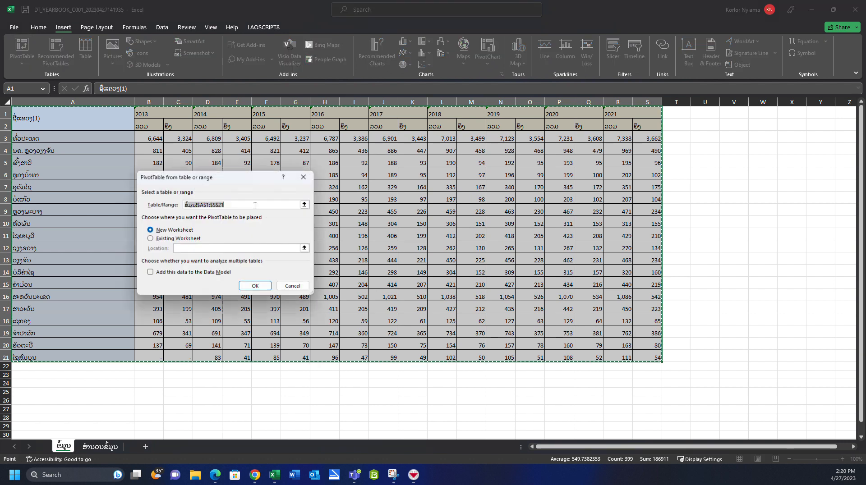
left_click(255, 287)
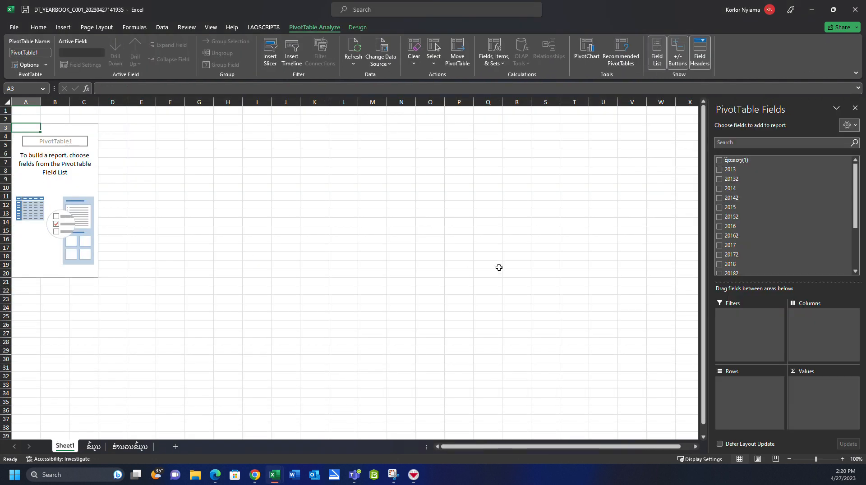
left_click(720, 160)
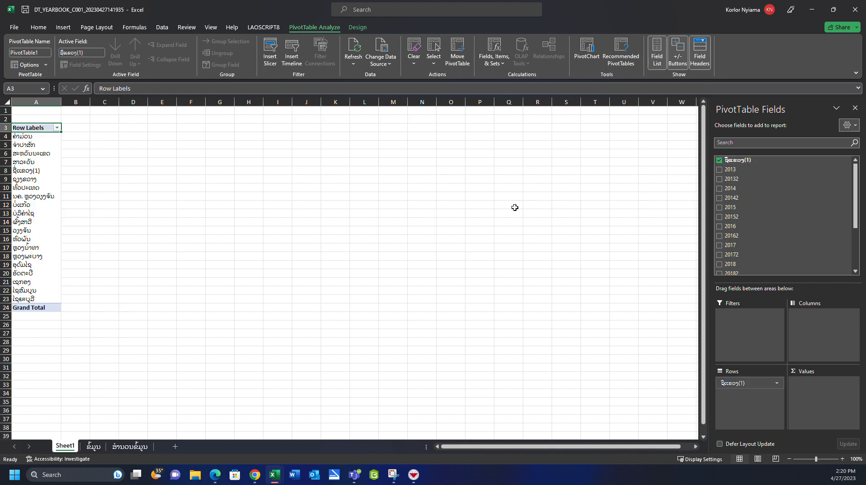
- Set the font of the province names in A4:A23 of the PivotTable to Phetsarath OT
left_click_drag(43, 139, 16, 299)
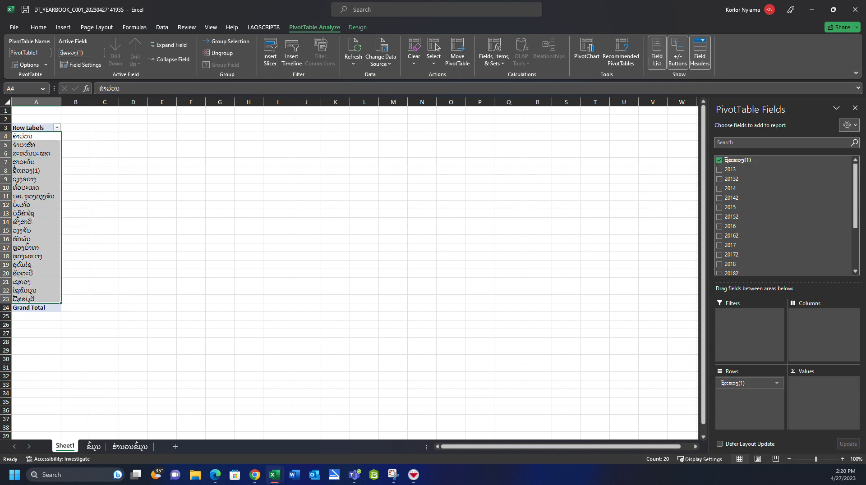
left_click(37, 28)
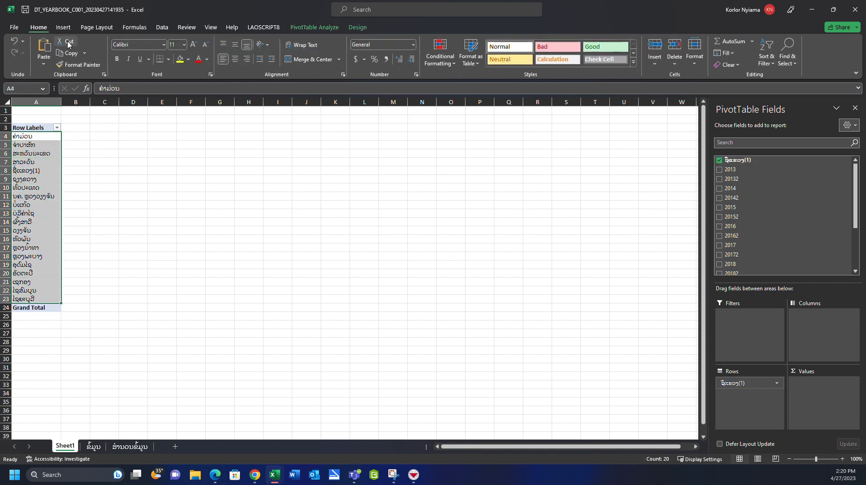
left_click(163, 45)
scroll(167, 226, "down", 20)
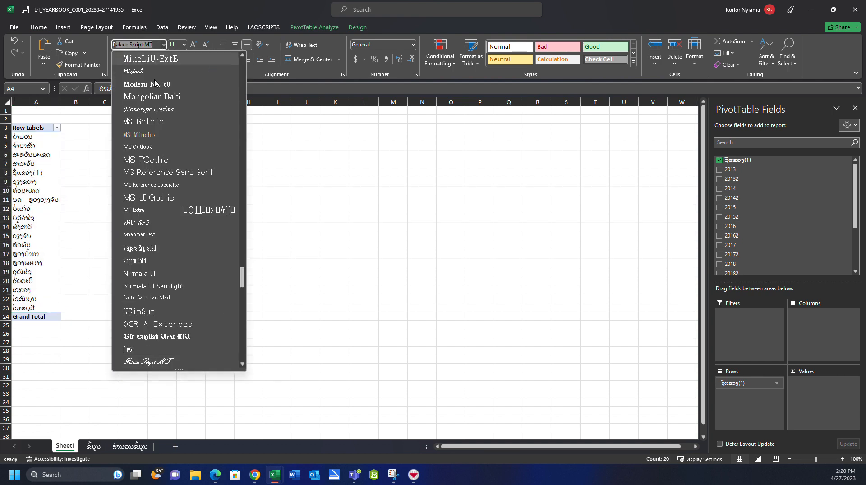
scroll(167, 264, "down", 3)
left_click(164, 339)
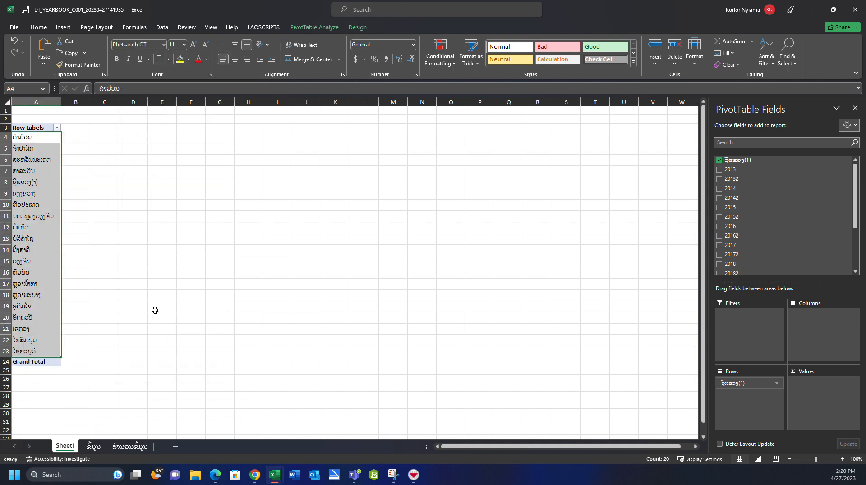
left_click(51, 168)
- Rename the PivotTable's Row Labels header in A3 to Province
left_click(30, 128)
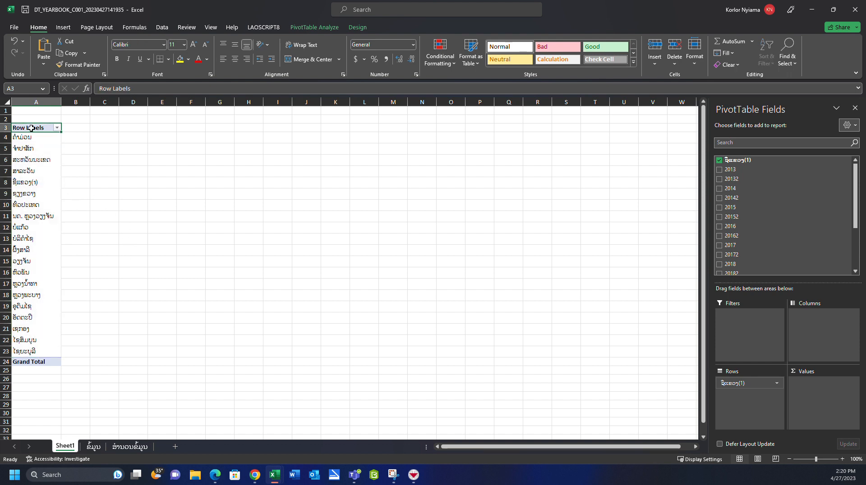
double_click(32, 128)
left_click_drag(48, 128, 1, 122)
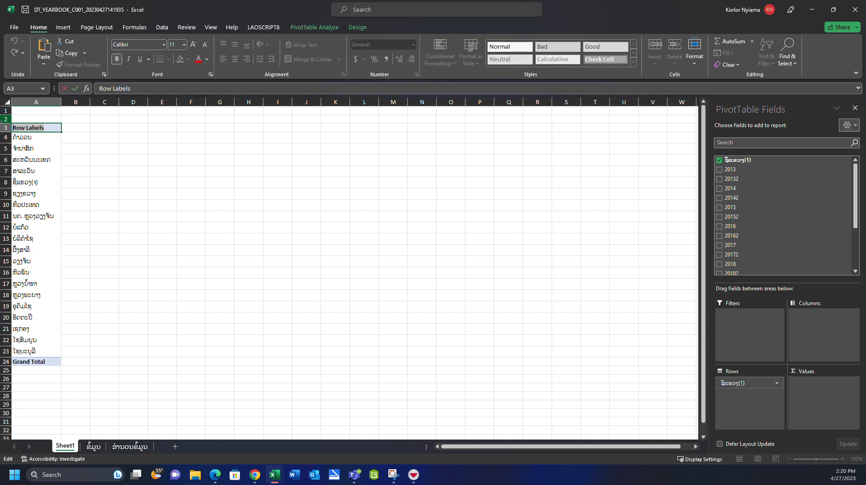
type("Province")
key("Return")
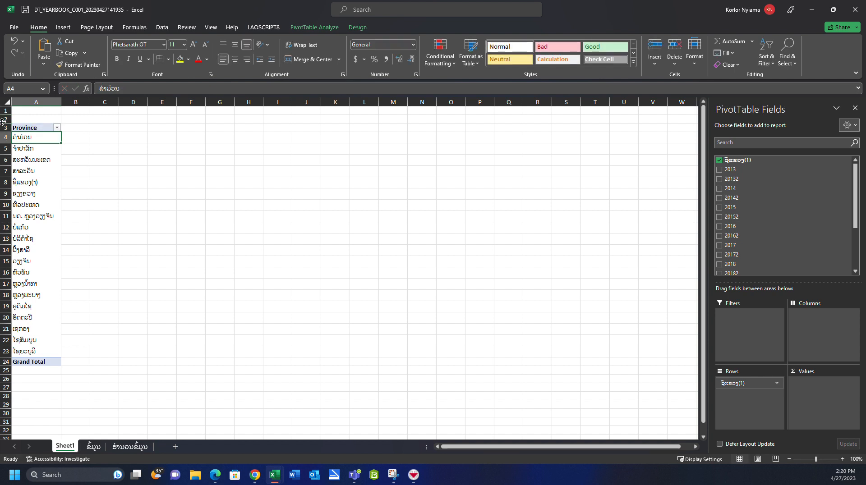
- Add the 2021 and 20212 fields to the PivotTable and also place both of them in its values
left_click(36, 364)
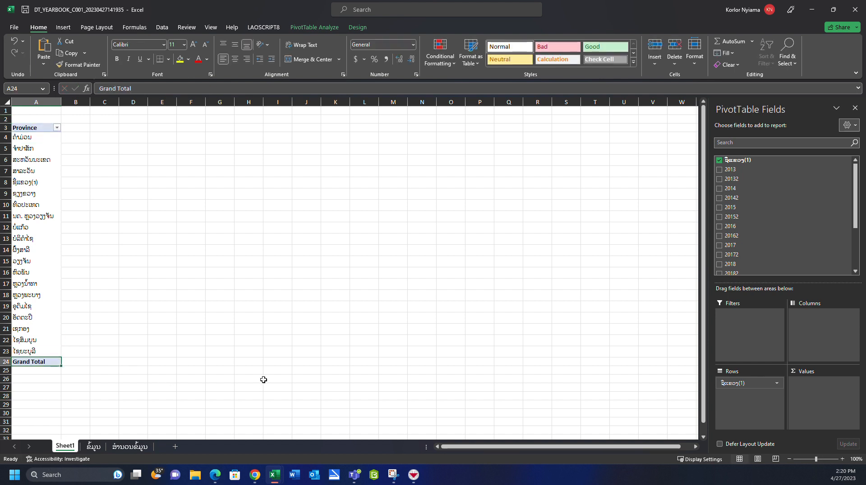
scroll(725, 216, "down", 2)
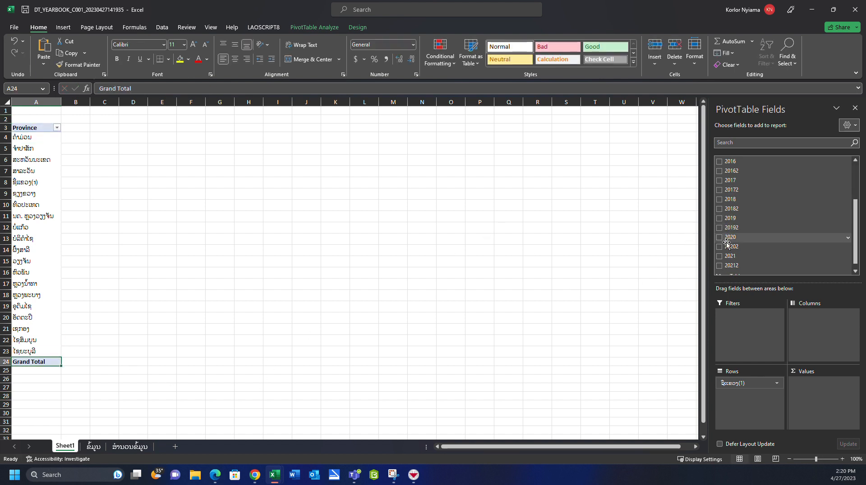
scroll(726, 251, "down", 1)
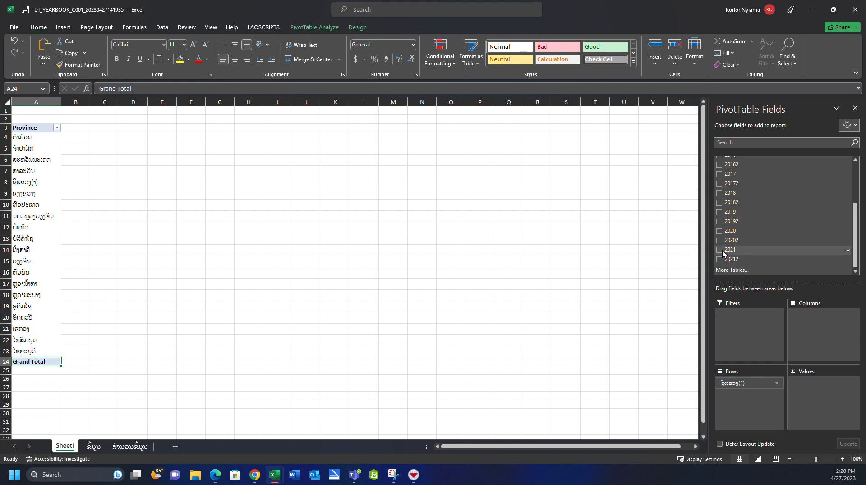
left_click(720, 251)
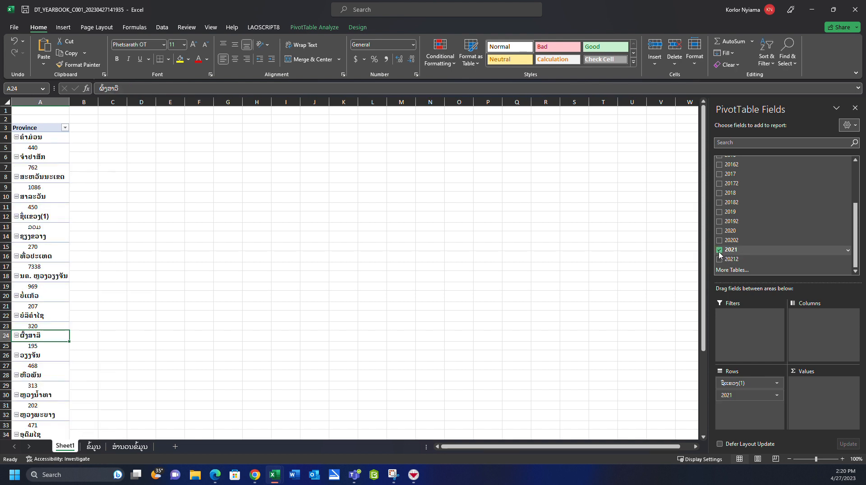
left_click(720, 260)
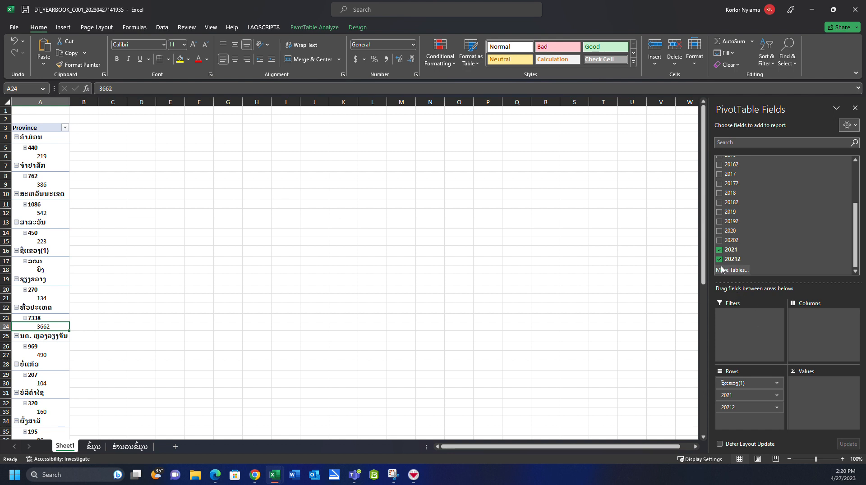
left_click_drag(729, 250, 819, 385)
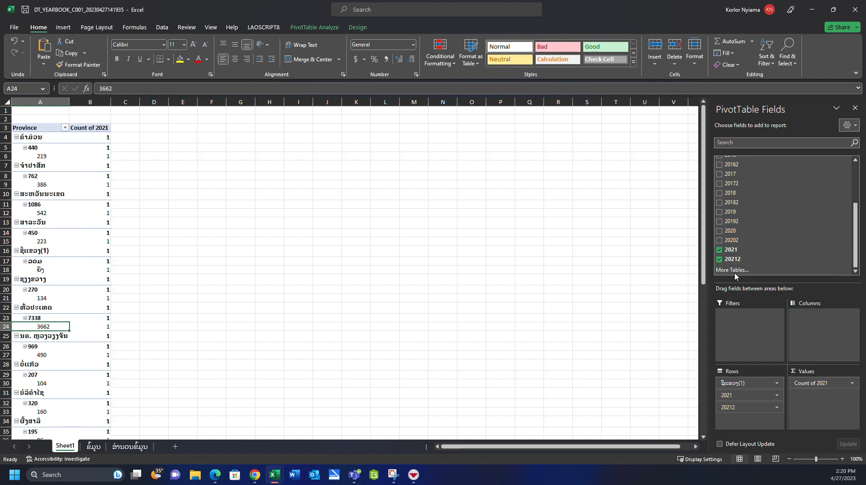
left_click_drag(733, 259, 807, 396)
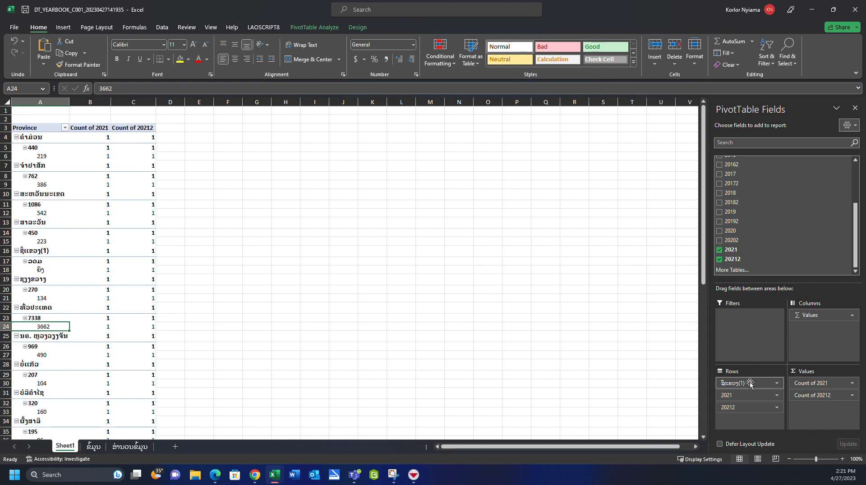
- Remove the 2021 and 20212 fields from the PivotTable's rows, leaving only the province field there
left_click(777, 396)
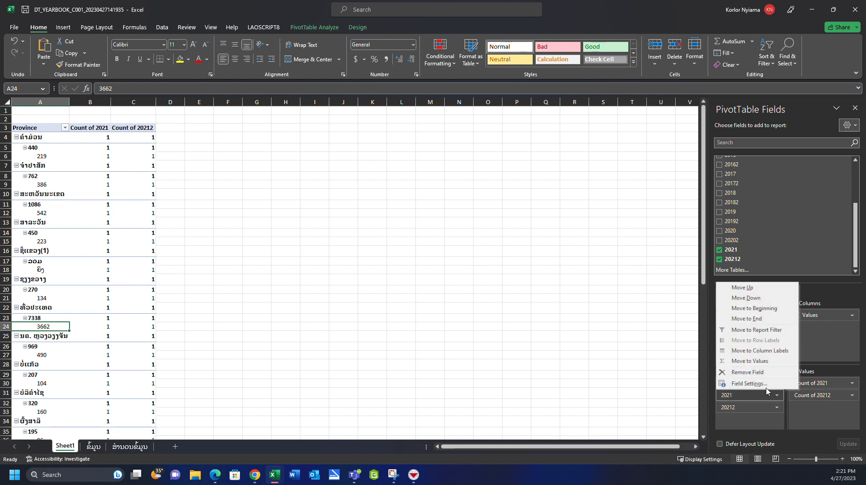
left_click(761, 373)
left_click(769, 399)
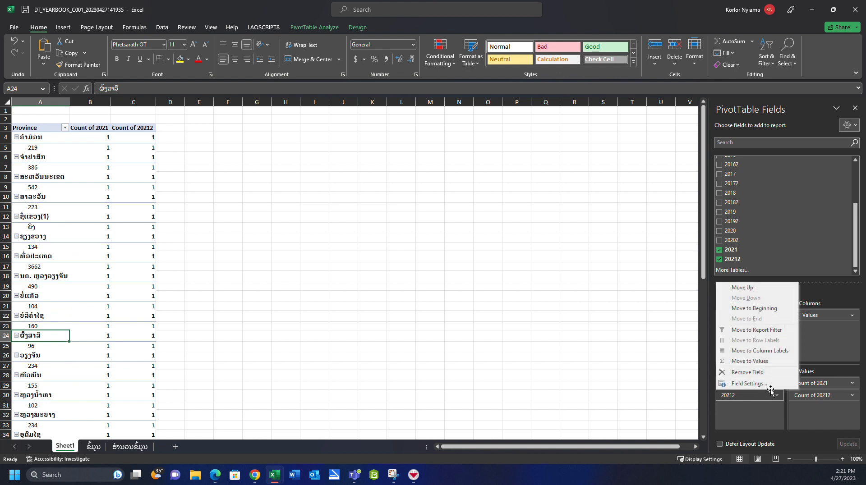
left_click(764, 373)
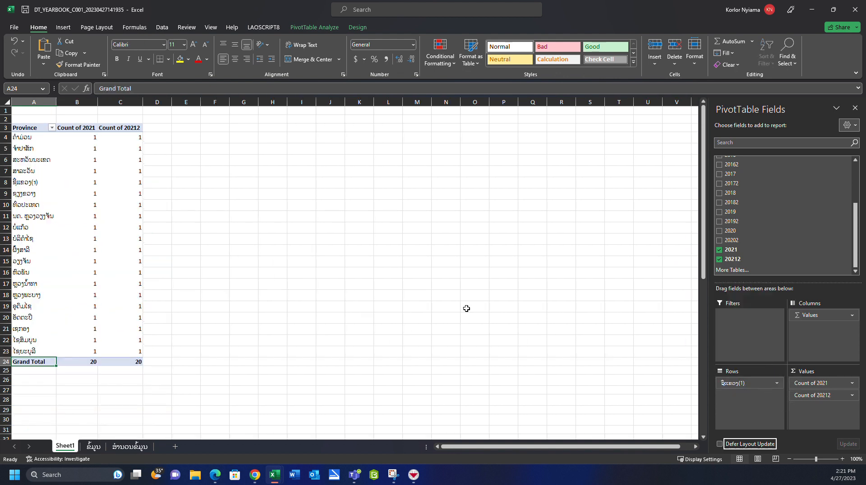
- Summarize the PivotTable's 2021 value field by Sum instead of Count
left_click(79, 120)
left_click(77, 129)
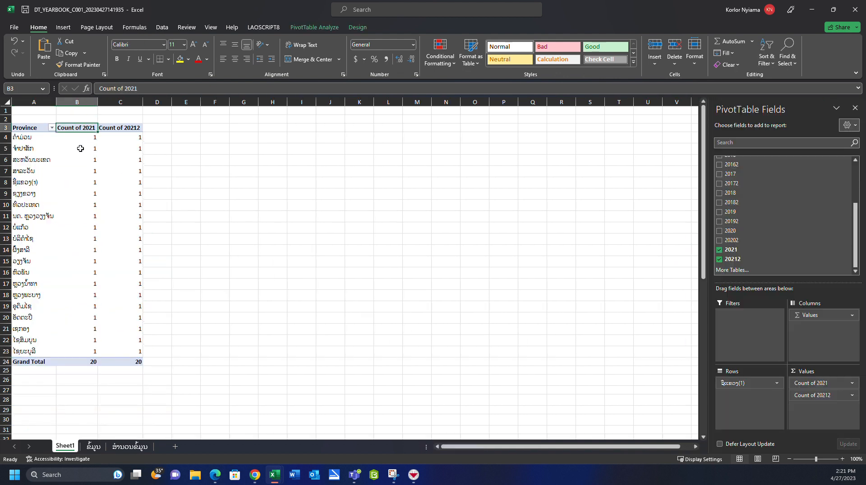
right_click(82, 135)
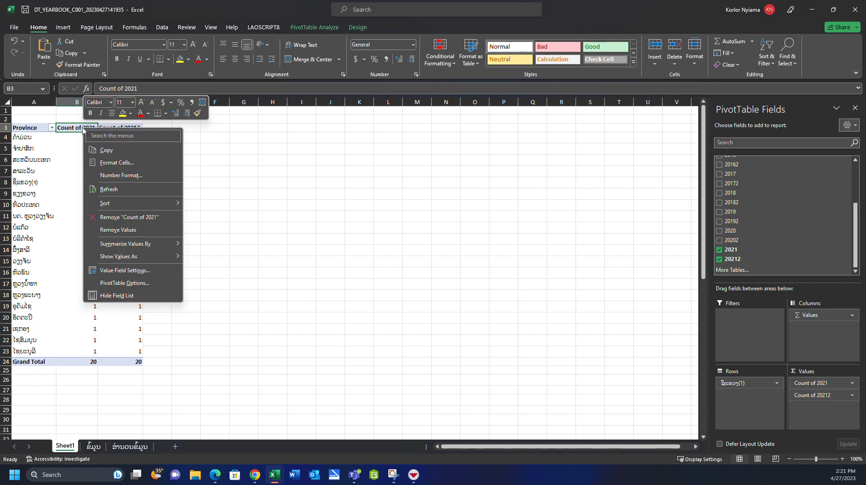
left_click(140, 273)
left_click(25, 182)
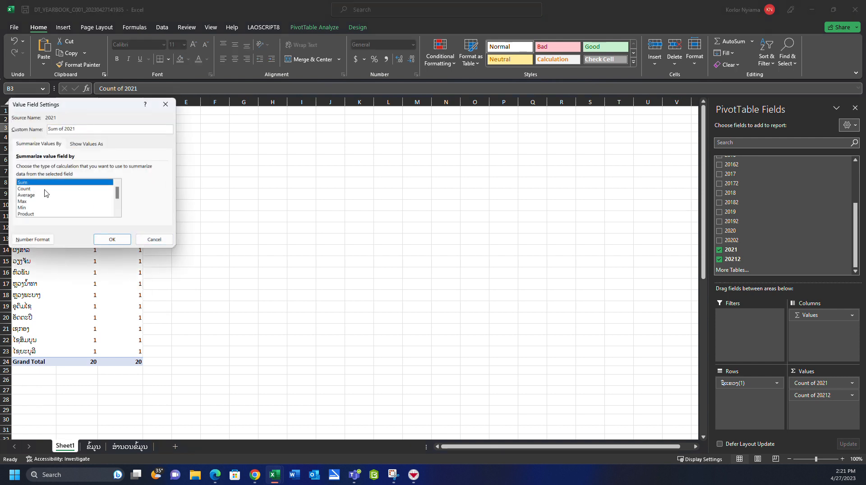
left_click(112, 239)
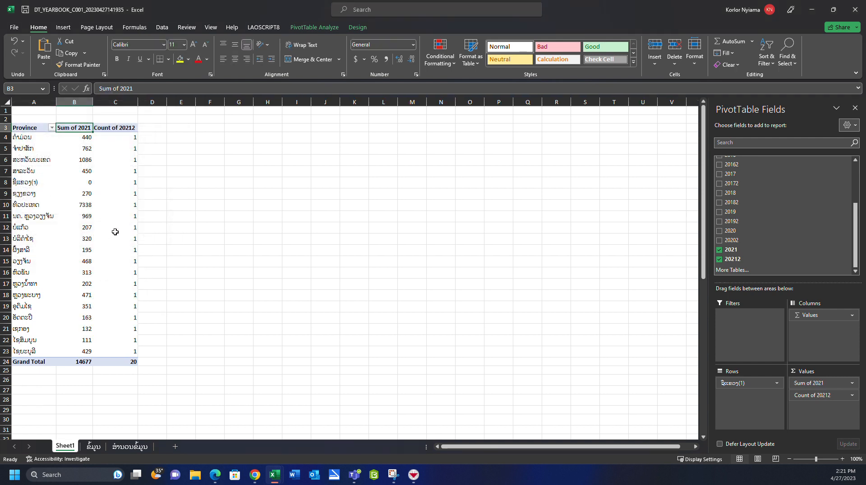
- Summarize the PivotTable's 20212 value field by Sum instead of Count
left_click(125, 129)
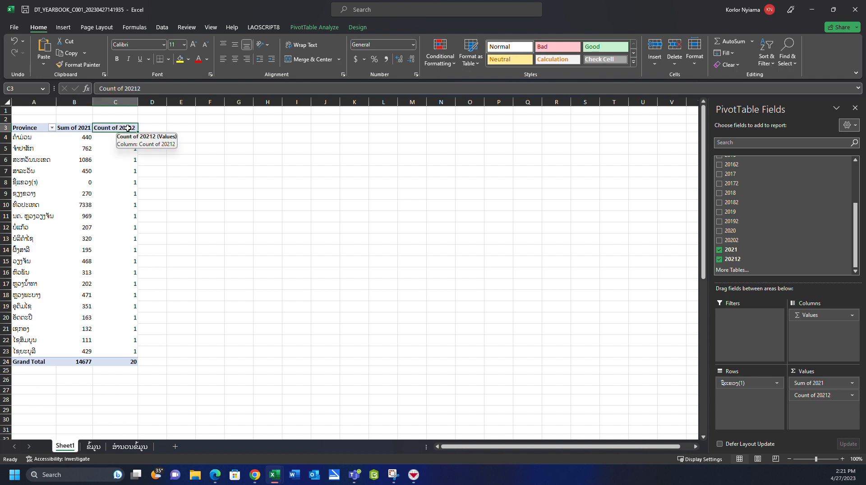
right_click(128, 128)
left_click(156, 273)
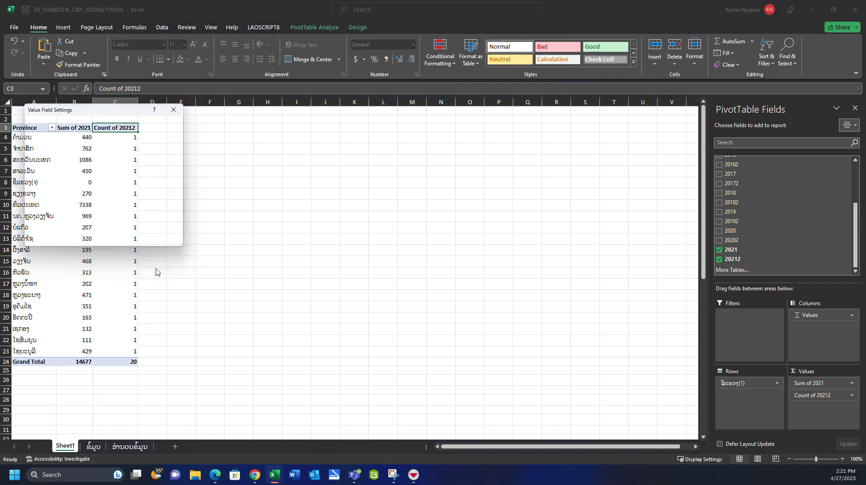
left_click(34, 183)
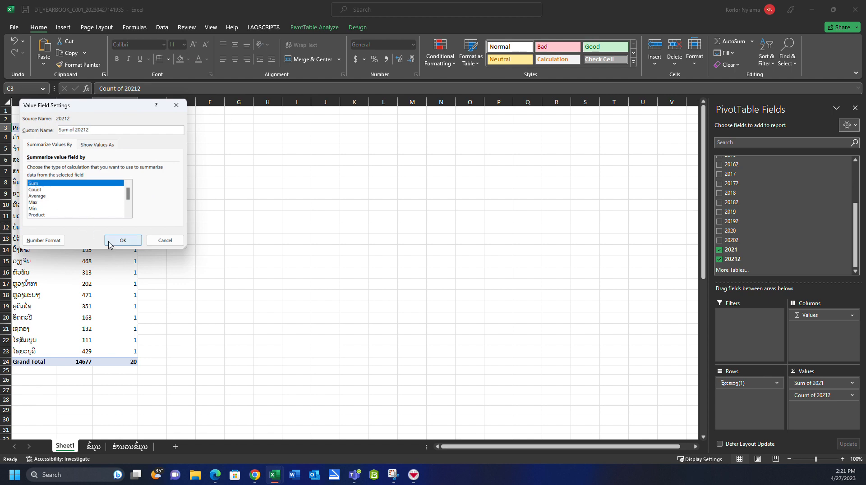
left_click(111, 241)
left_click(79, 131)
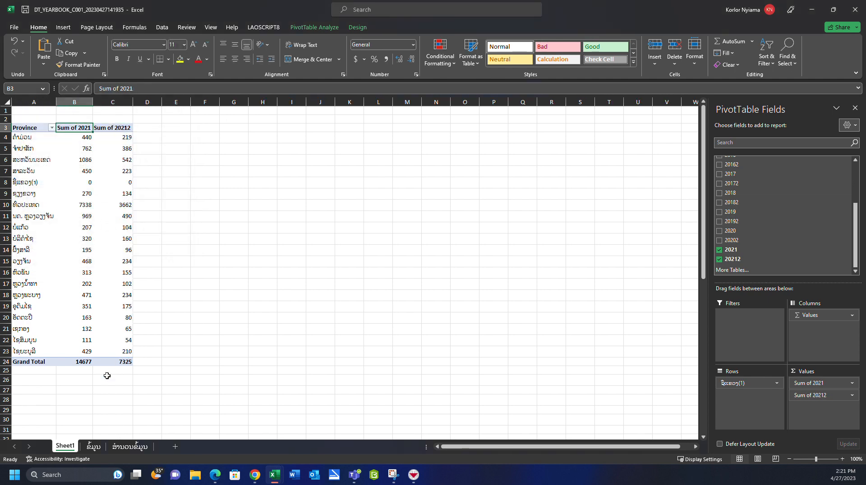
- Check the country-level 2021 total and female figures in R3 and S3 of the ຂໍ້ມູນ sheet and return to Sheet1
left_click(94, 448)
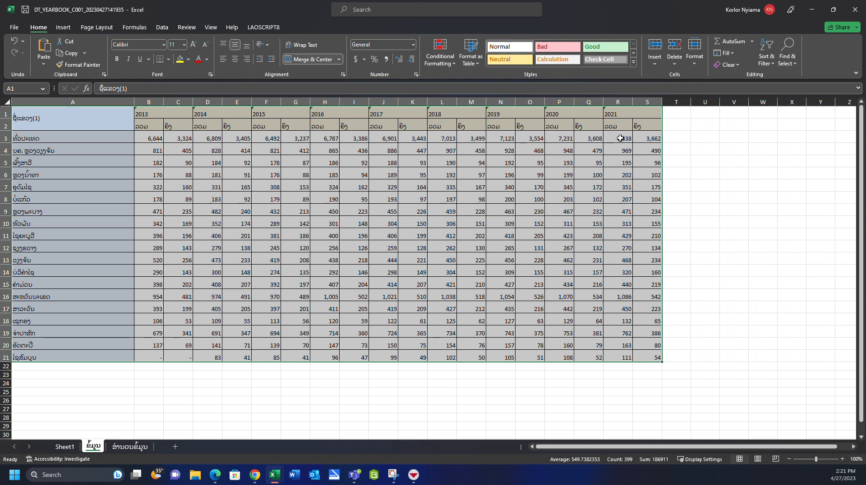
left_click(621, 138)
left_click(646, 140)
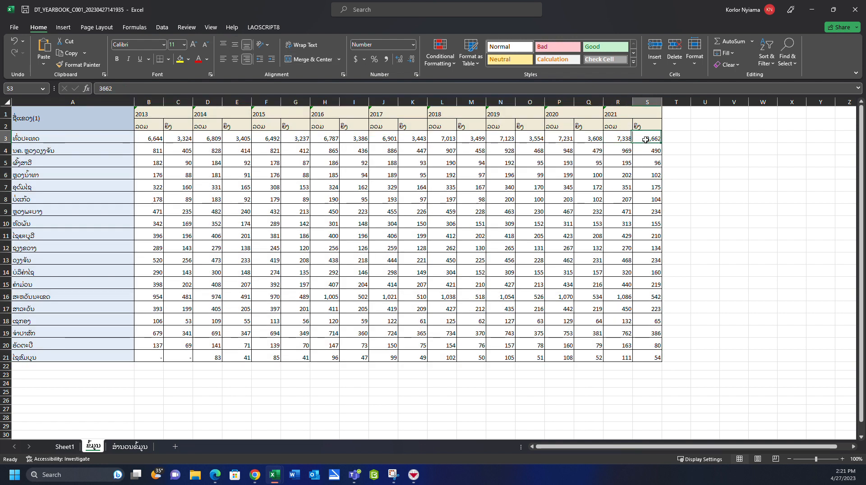
left_click(64, 447)
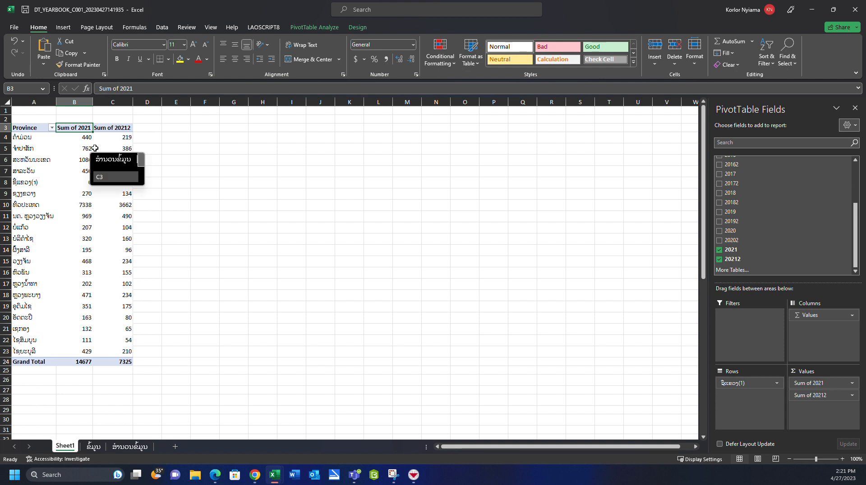
- Rename the PivotTable's Sum of 2021 header in B3 to Total of P
double_click(69, 128)
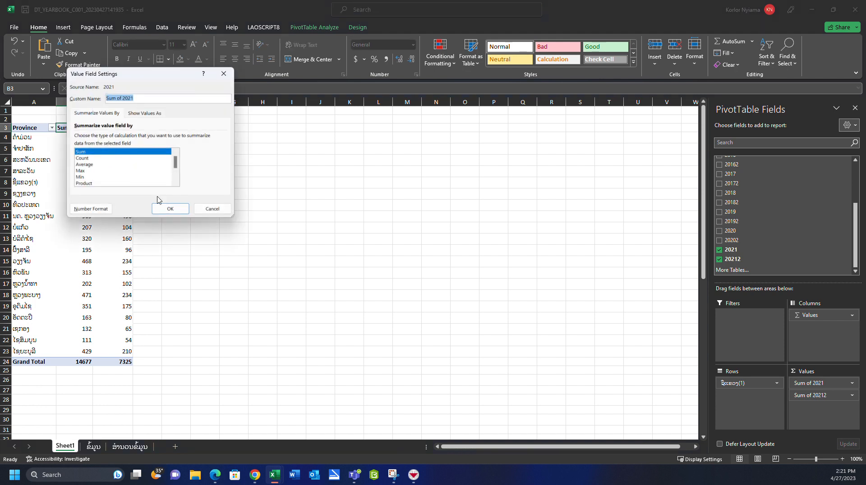
left_click(212, 210)
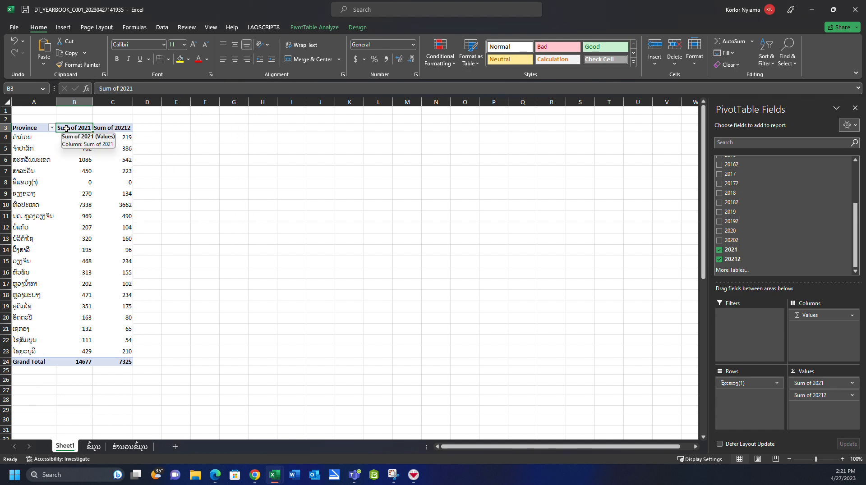
type("t")
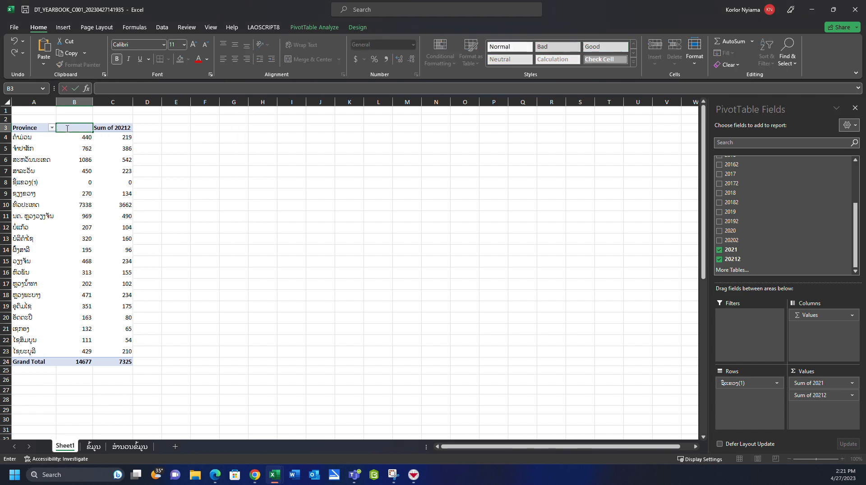
type("Total of P")
- Rename the PivotTable's Sum of 20212 header in C3 to Female
left_click(114, 130)
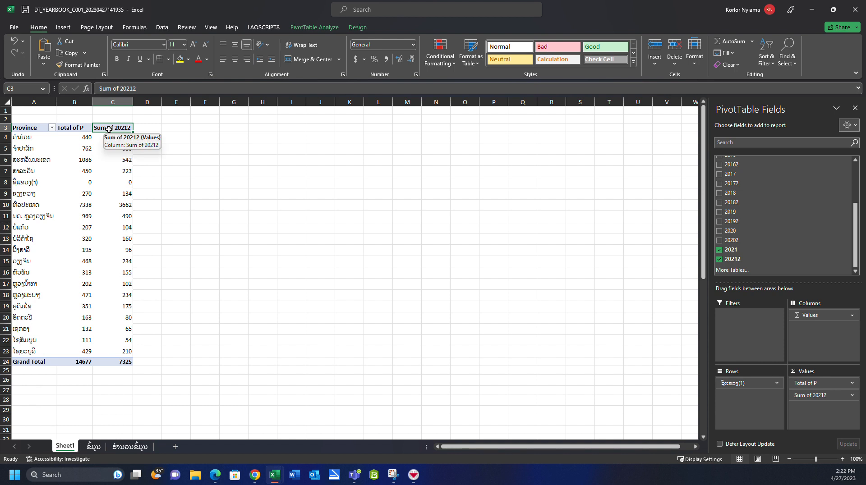
type("Female")
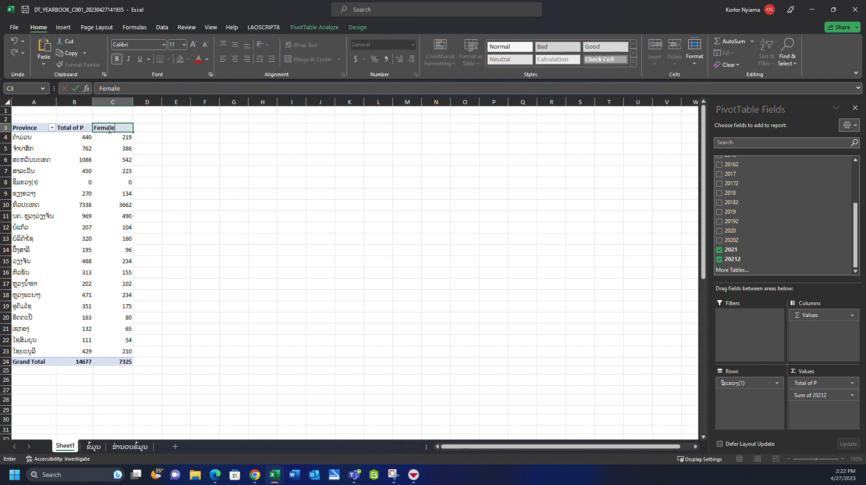
key("Return")
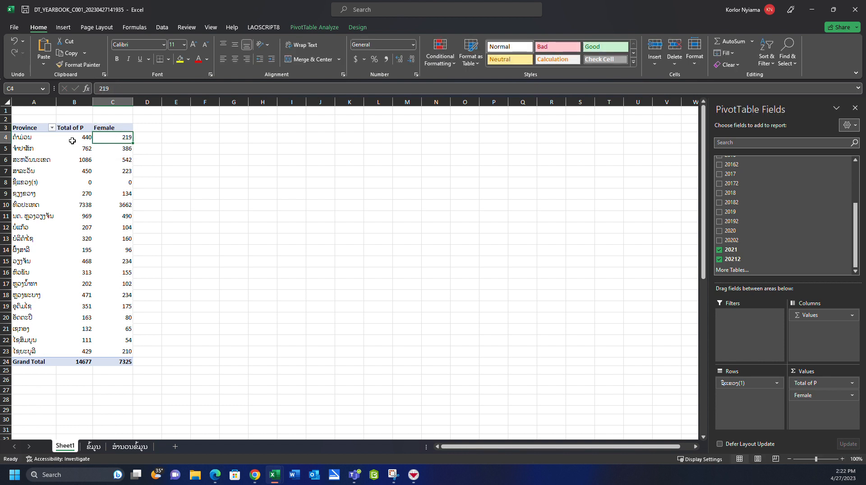
left_click(48, 137)
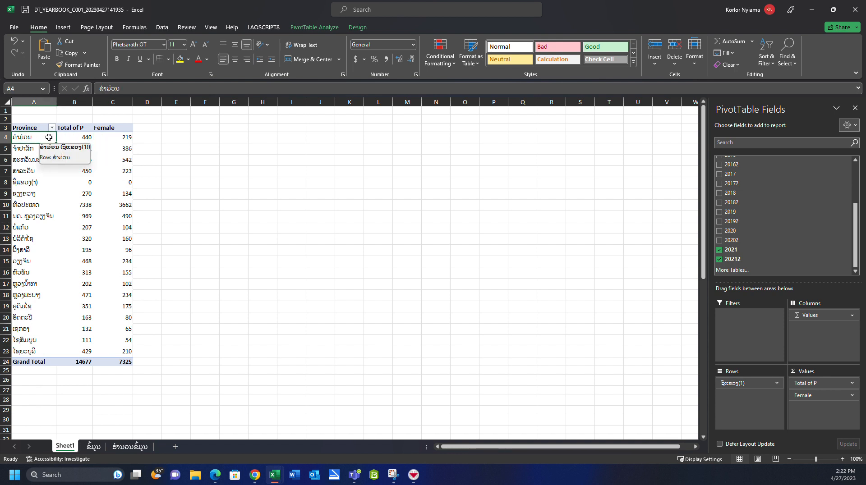
left_click_drag(72, 137, 122, 352)
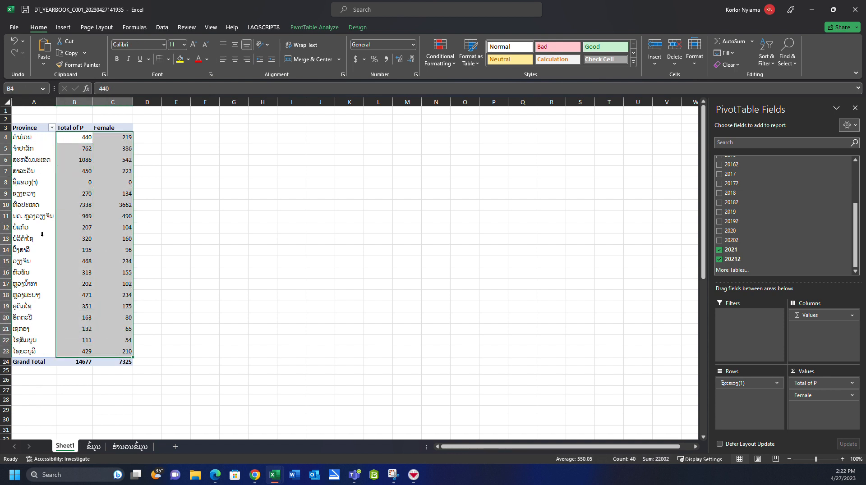
left_click(42, 234)
left_click(21, 136)
left_click(31, 127)
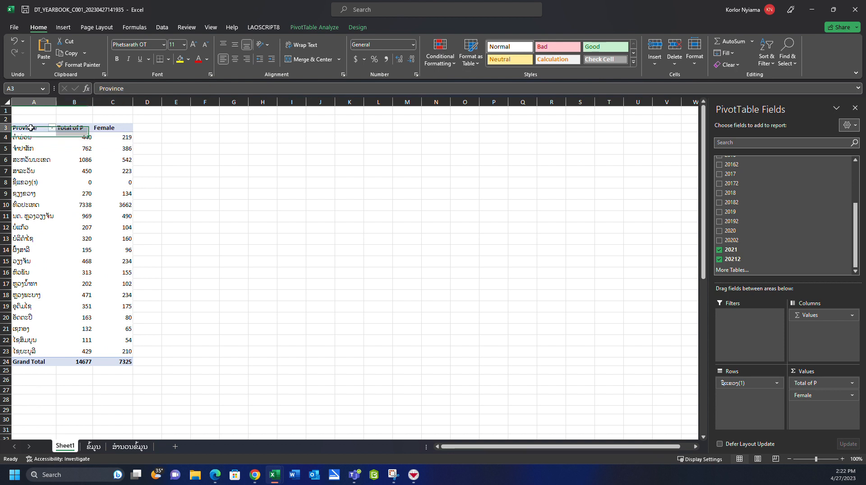
left_click_drag(31, 128, 128, 350)
left_click(78, 234)
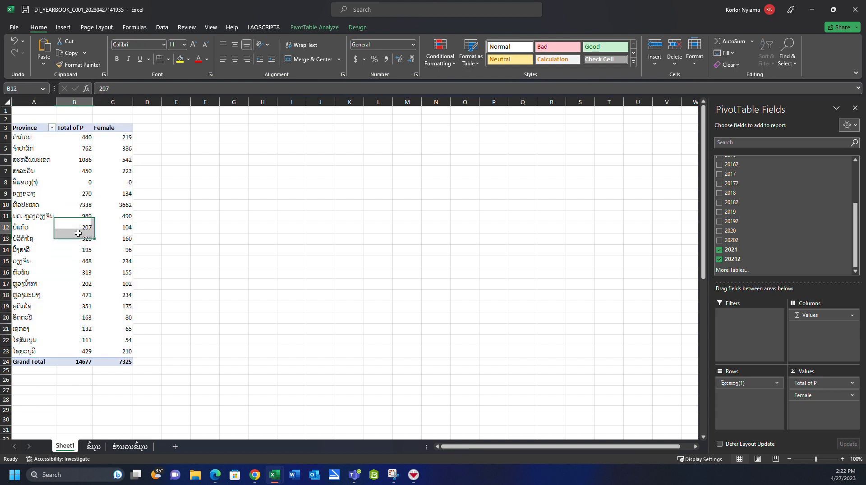
left_click_drag(24, 125, 130, 200)
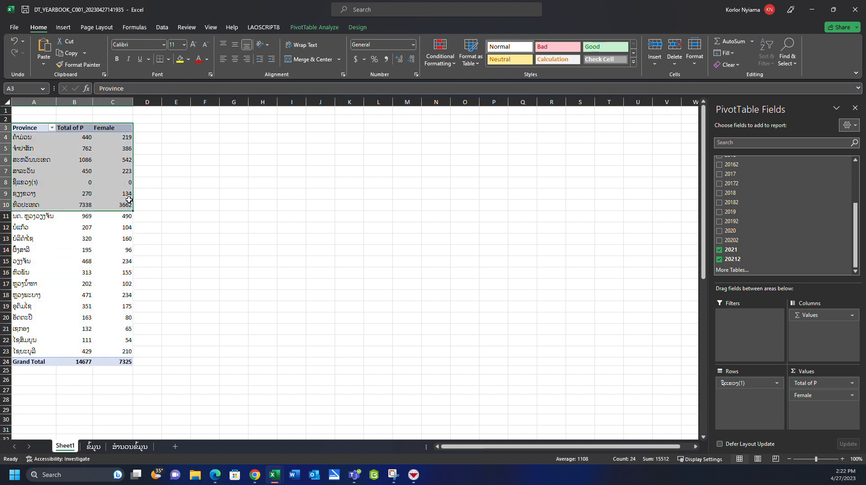
left_click(124, 193)
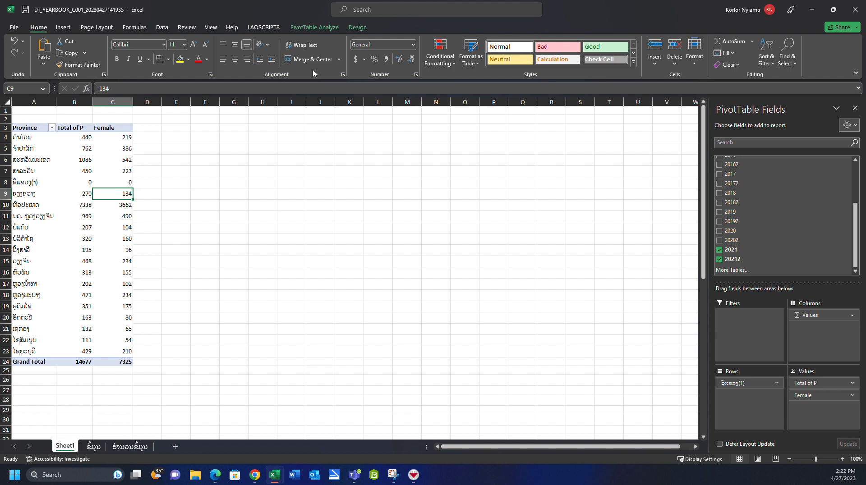
- Insert a Bing Maps add-in on Sheet1 and dismiss its welcome message
left_click(66, 28)
left_click(327, 45)
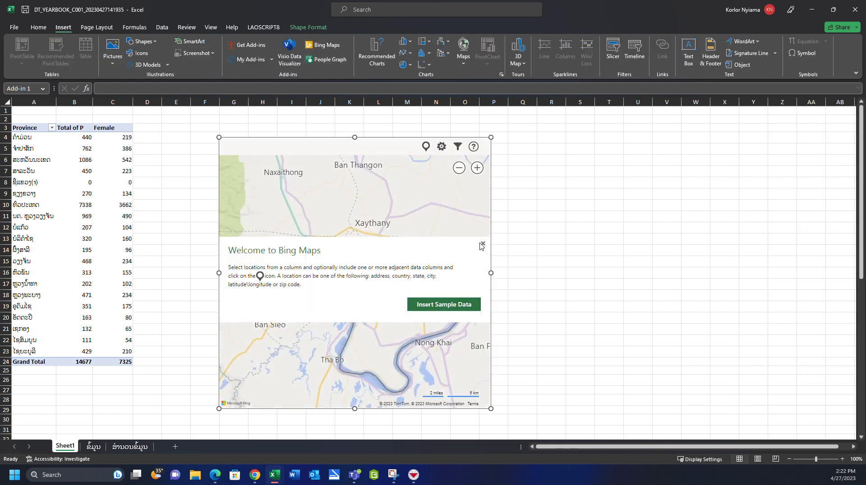
left_click(482, 245)
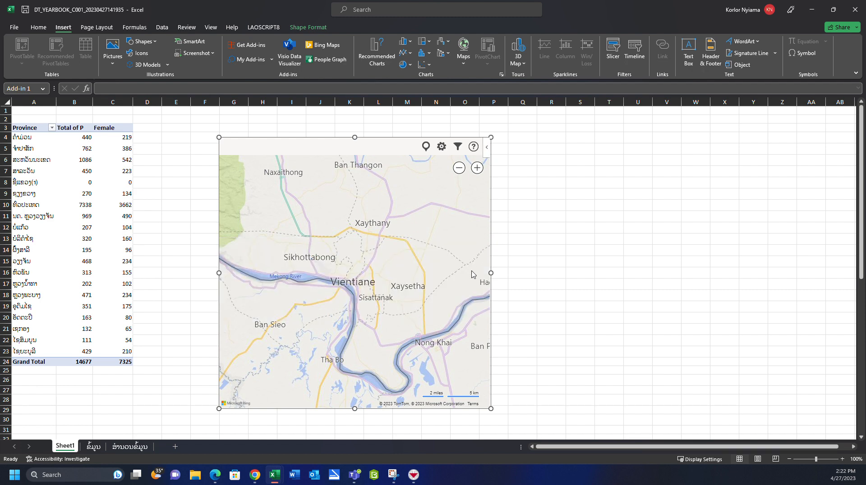
- Plot the PivotTable range A3:C23 of Sheet1 on the Bing map and widen the map object to about column S
left_click(458, 147)
left_click(420, 399)
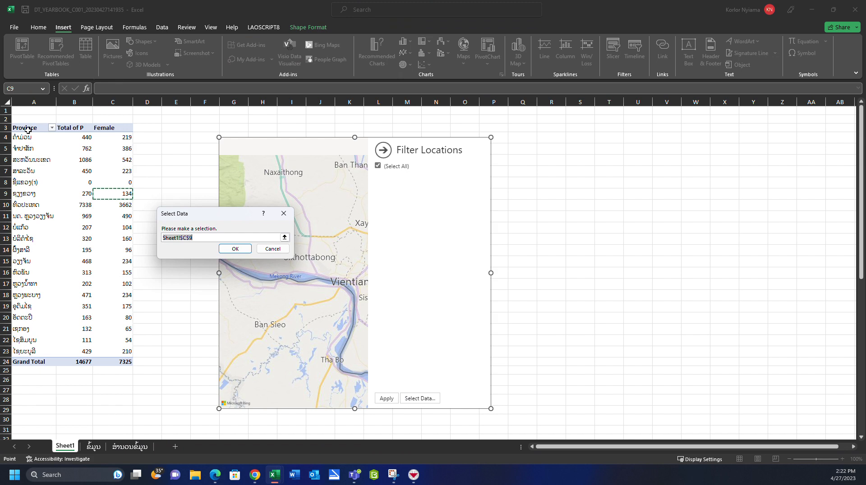
left_click_drag(28, 130, 119, 357)
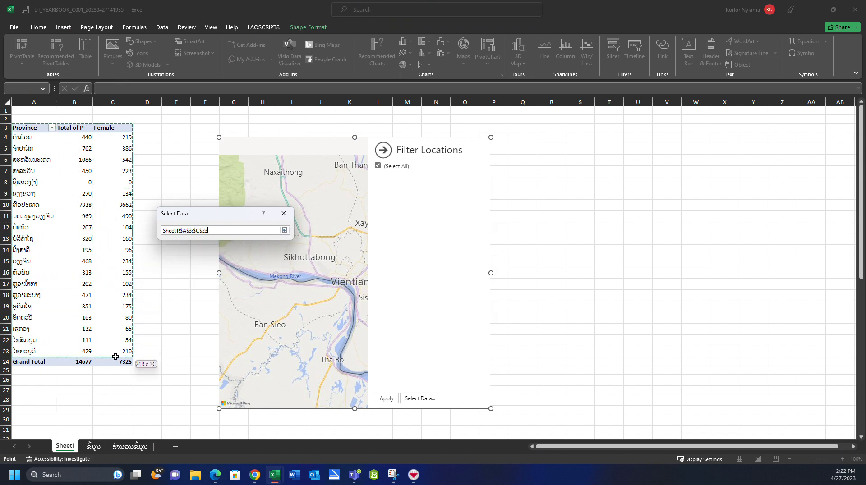
left_click(230, 249)
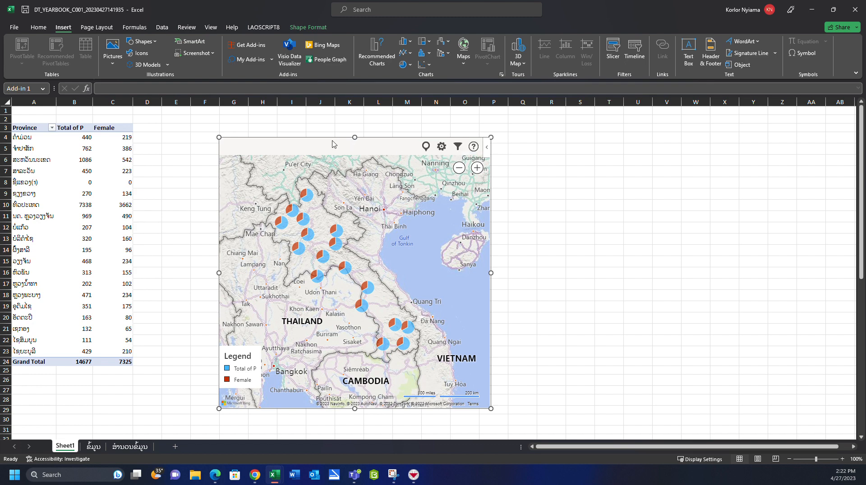
left_click_drag(491, 273, 596, 273)
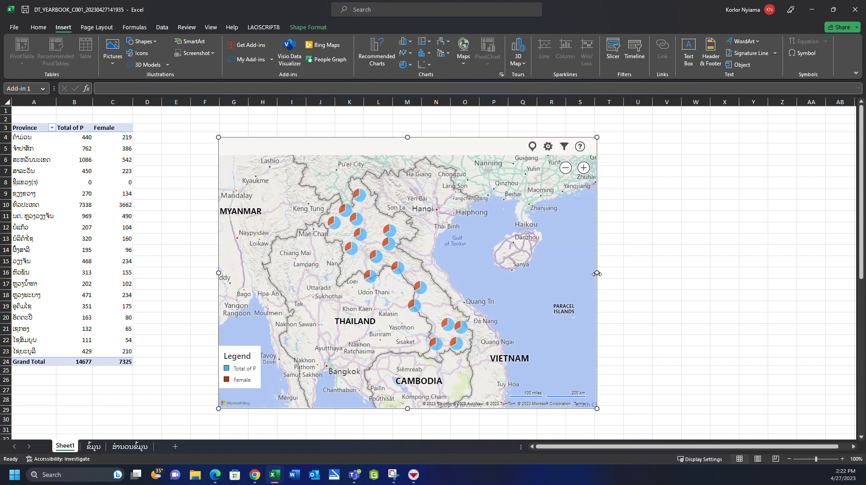
- Try the Bird's Eye map type in the Bing map's settings
left_click(548, 147)
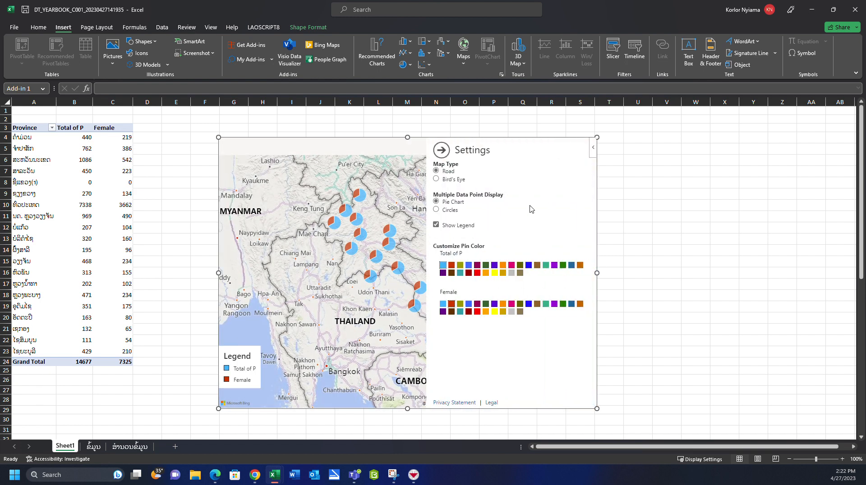
left_click(436, 180)
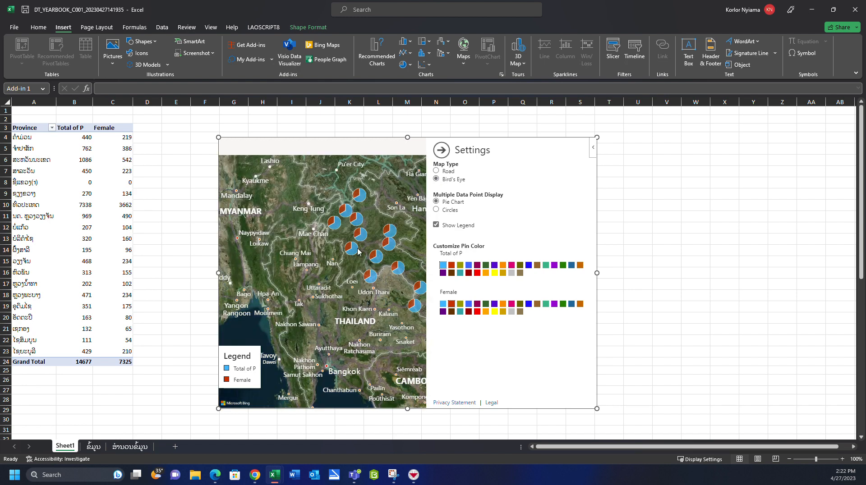
left_click_drag(358, 249, 308, 270)
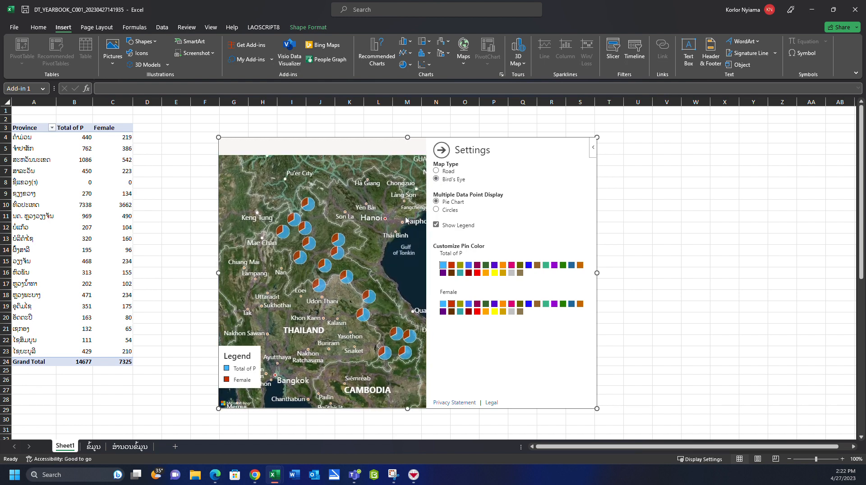
- Try dark green, light blue and purple as the Total of P pin colour, and light blue for Female
left_click(485, 267)
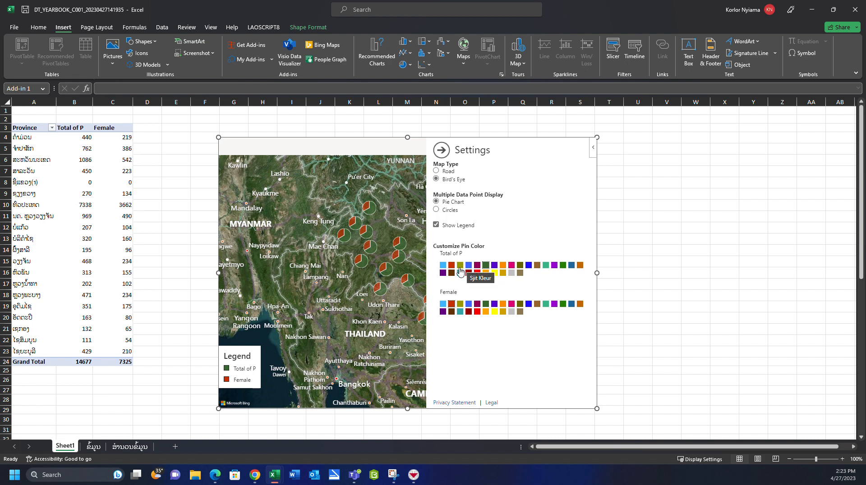
left_click(443, 267)
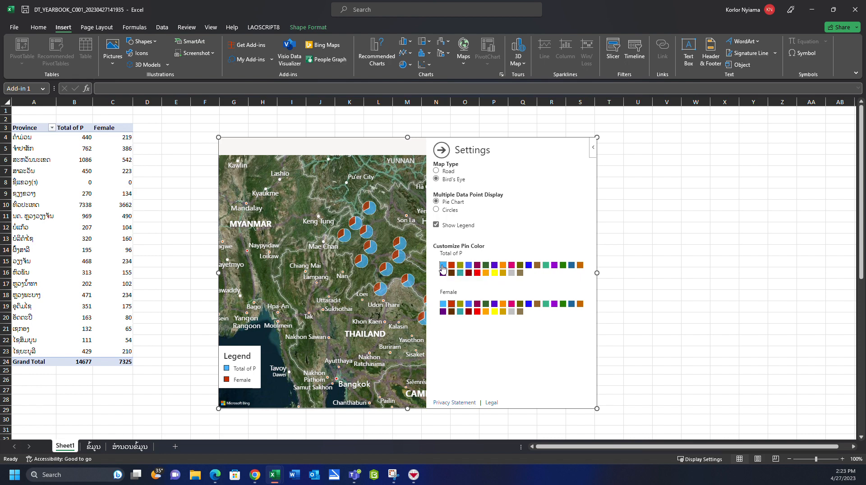
left_click(443, 305)
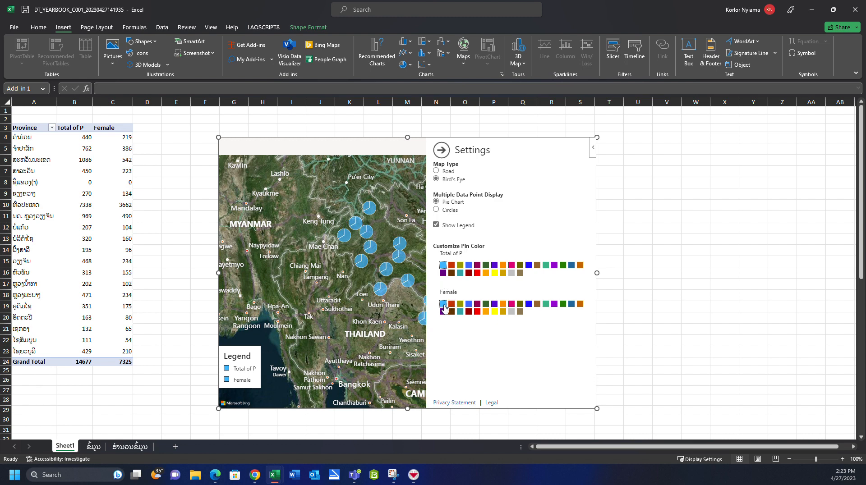
left_click(442, 273)
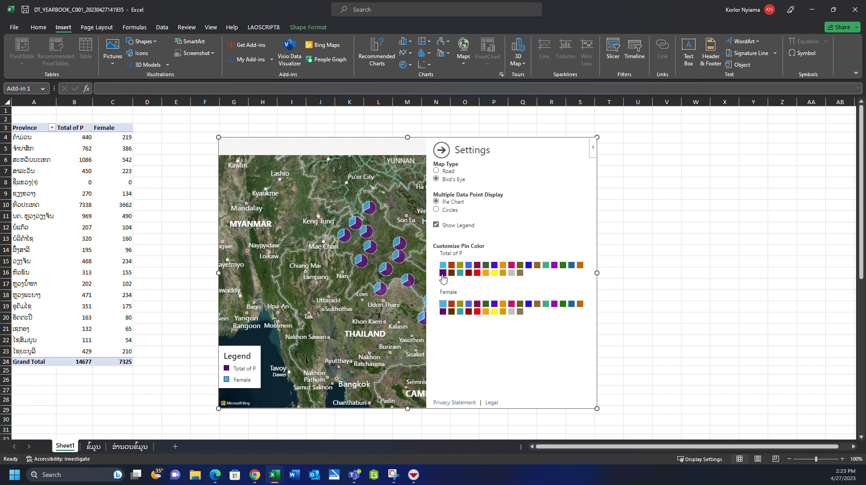
- Set the pin colours to magenta for Female and orange for Total of P, and return the map type to Road
left_click(512, 304)
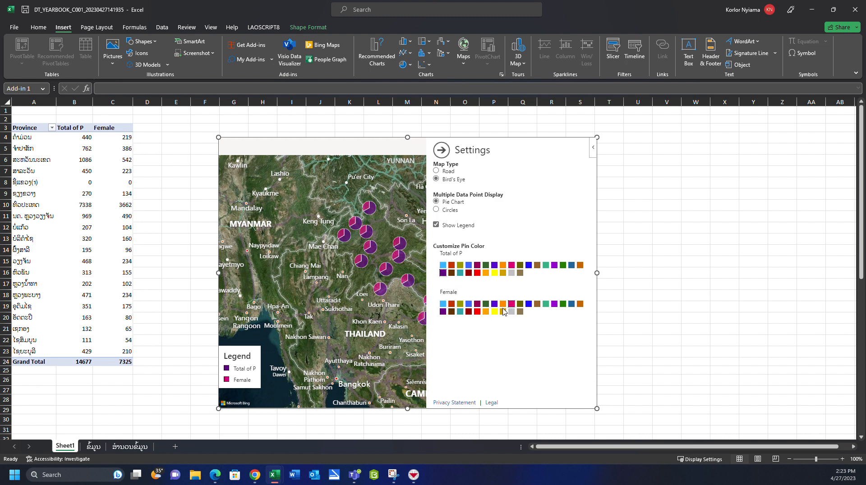
left_click(504, 266)
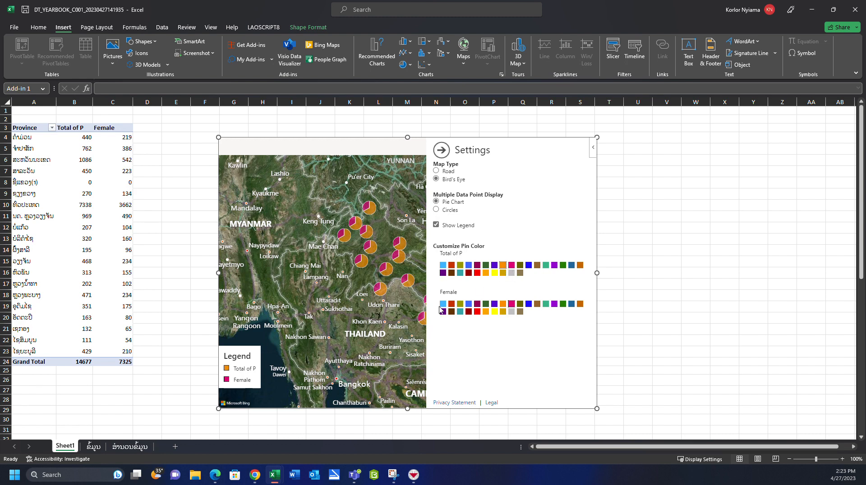
left_click(444, 172)
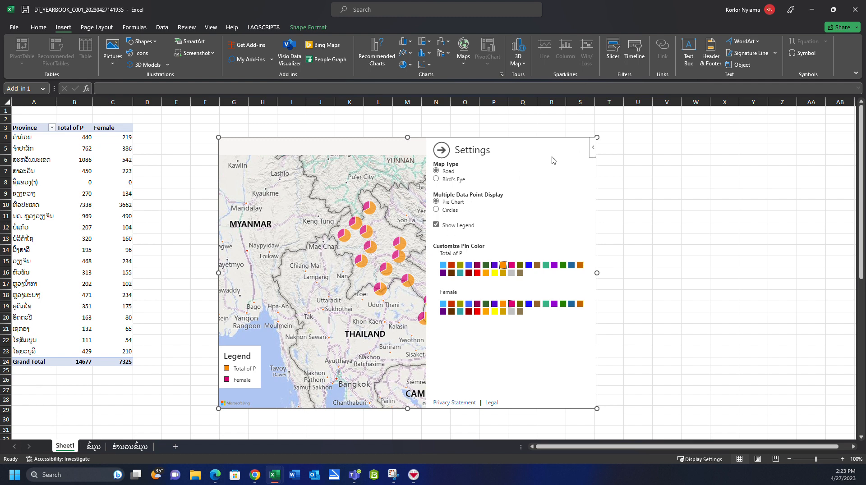
left_click(446, 152)
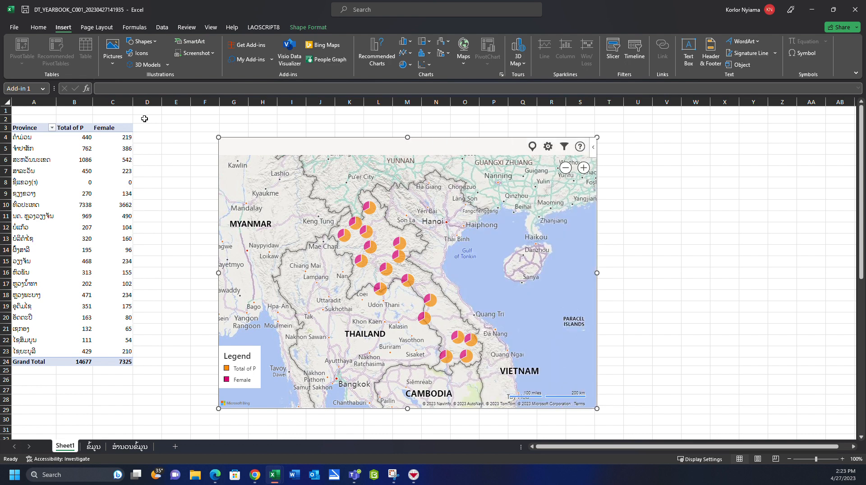
- Rename the PivotTable's Total of P header in B3 to ລວມ
left_click(77, 128)
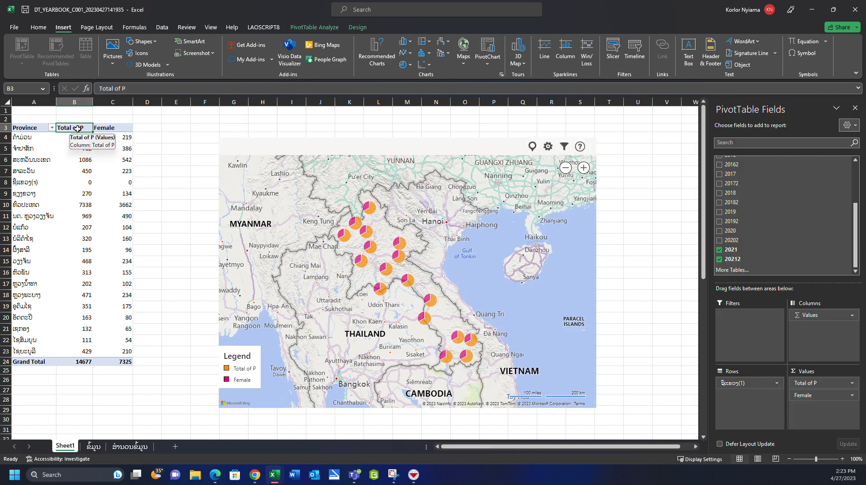
double_click(82, 129)
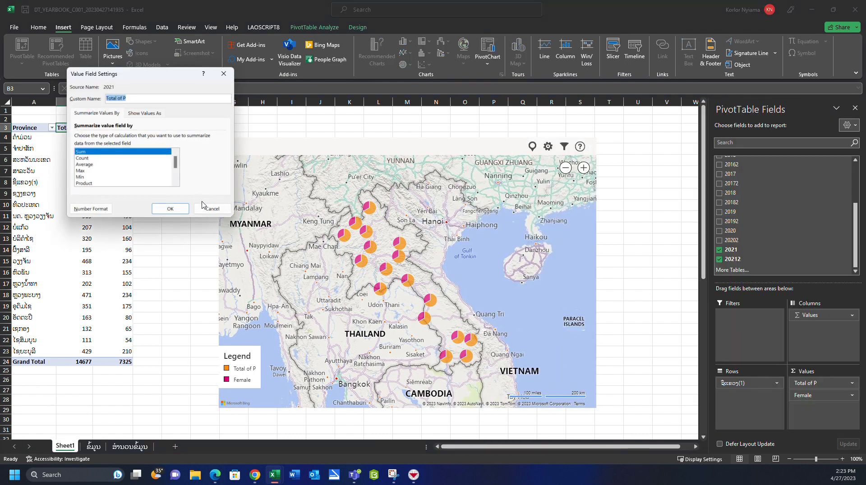
left_click(214, 210)
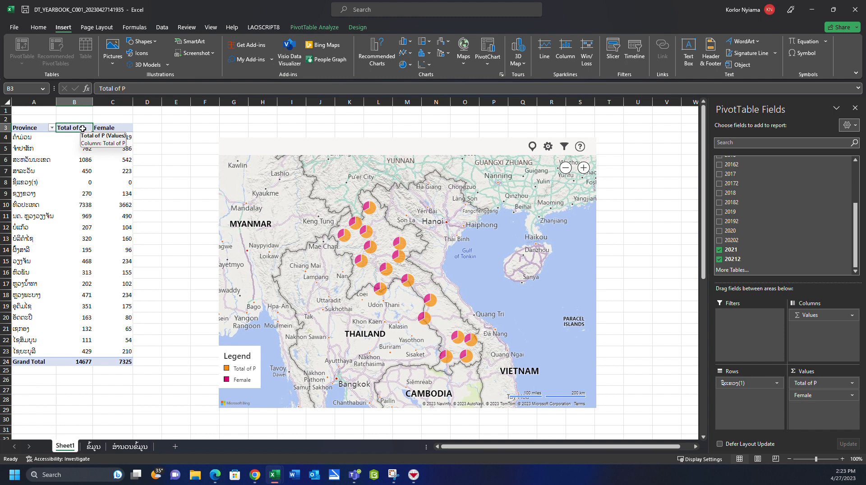
type("T")
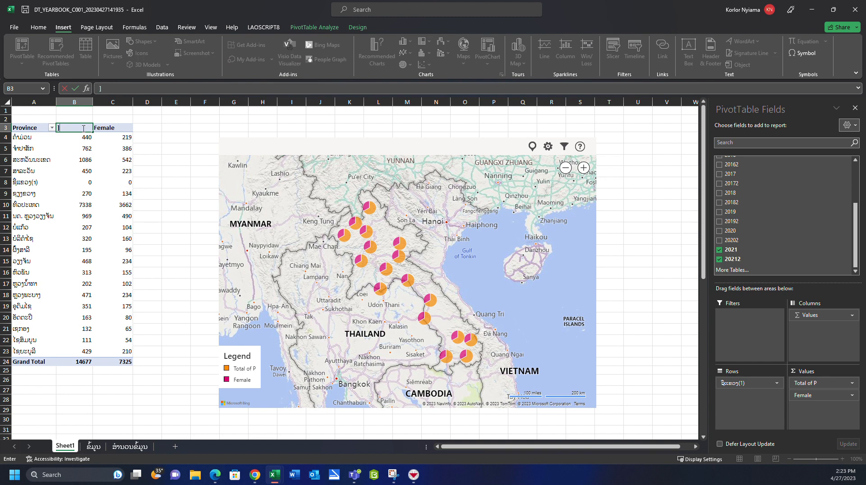
key("alt")
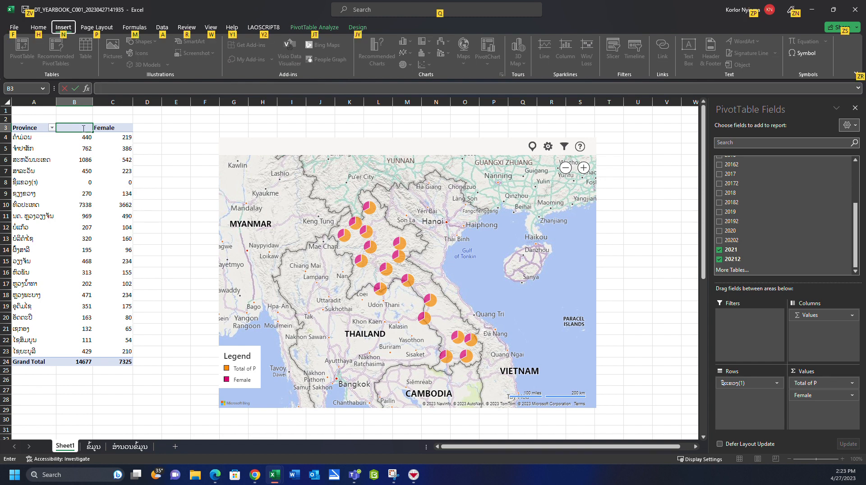
key("alt")
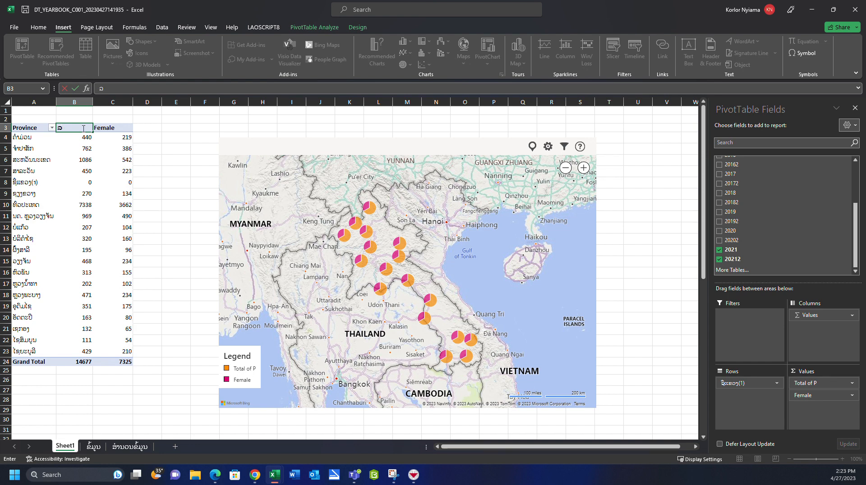
type("ວໃມ")
key("Return")
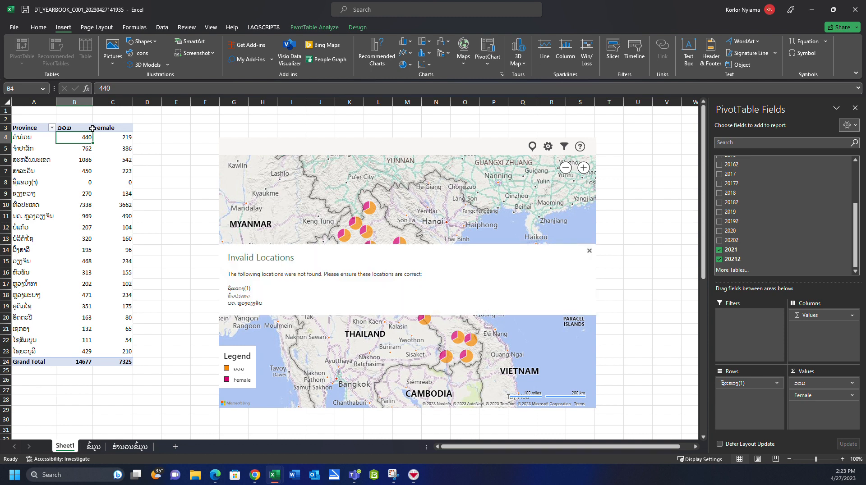
- Rename the PivotTable's Female header in C3 to ຍິງ
left_click(104, 129)
type("ຍ")
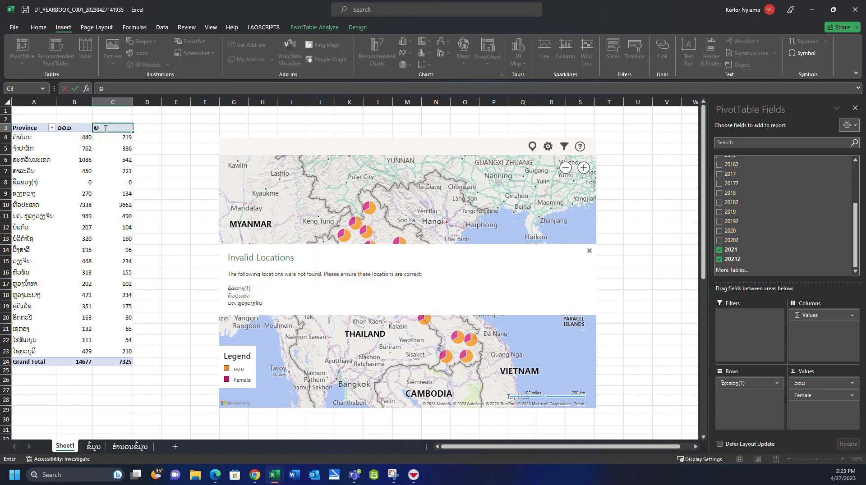
type("ິງ")
key("Return")
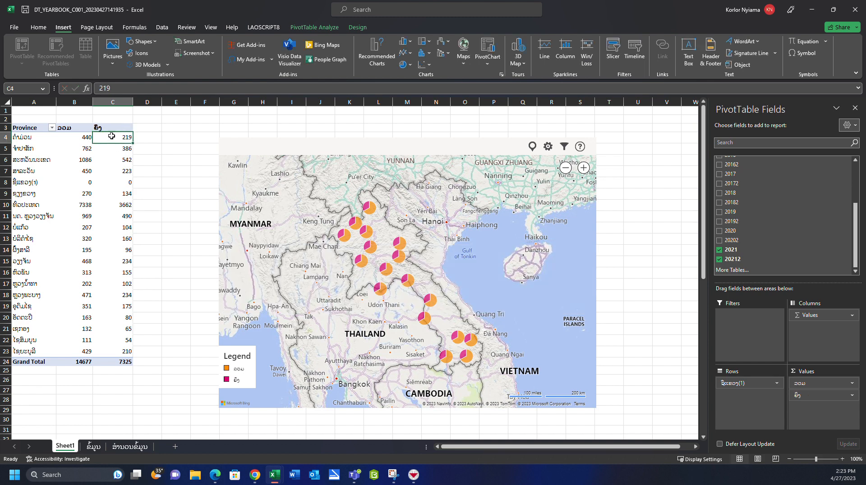
left_click(106, 128)
left_click(106, 128)
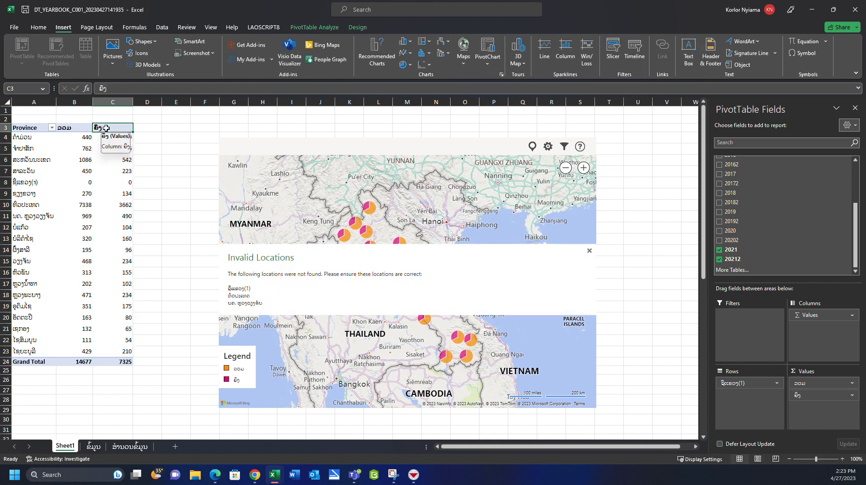
left_click(107, 128)
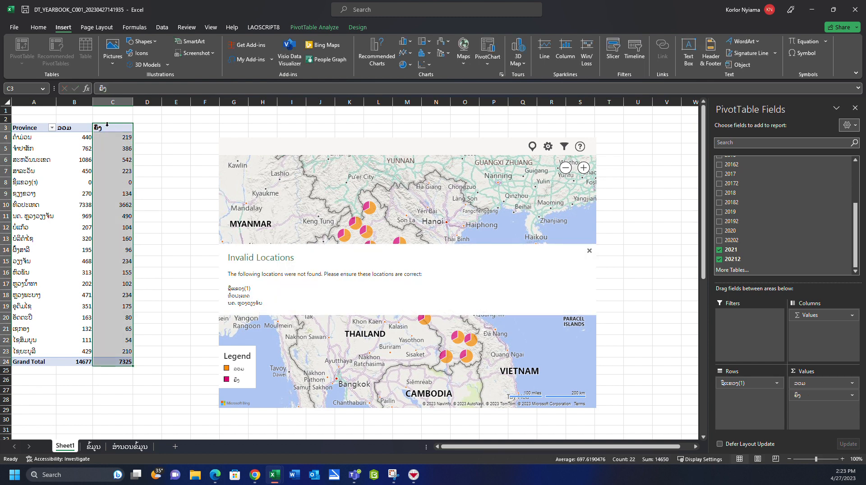
left_click(108, 129)
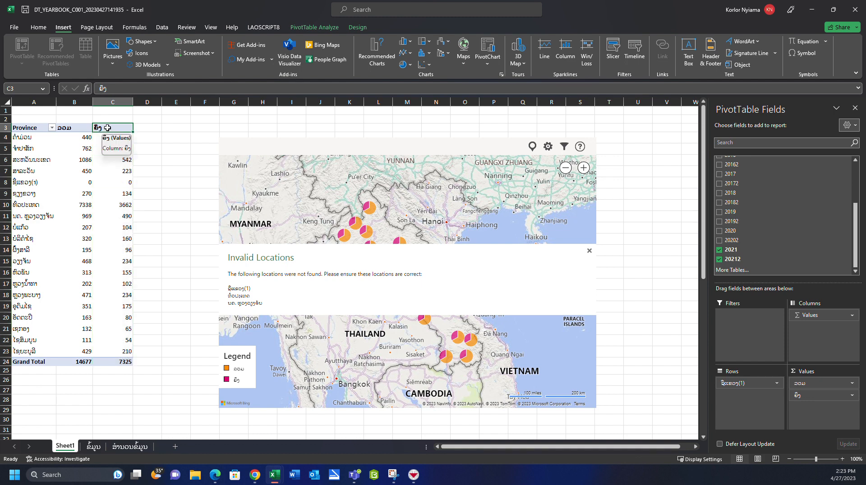
type("ຍ")
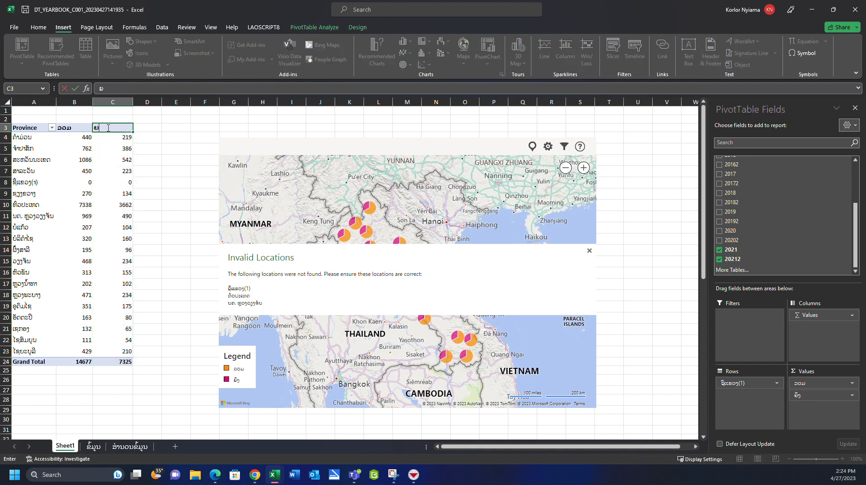
type("ິງ")
key("Return")
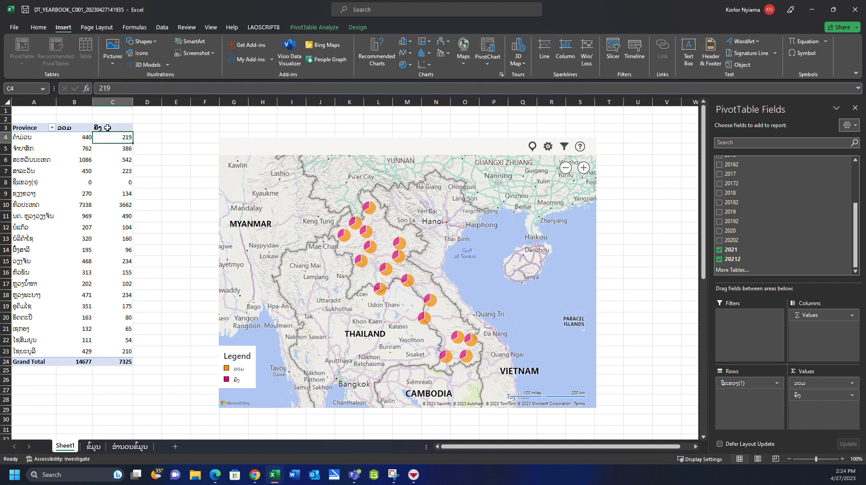
- Rename the PivotTable's Province header in A3 to ຊື່ແຂວງ
left_click(28, 127)
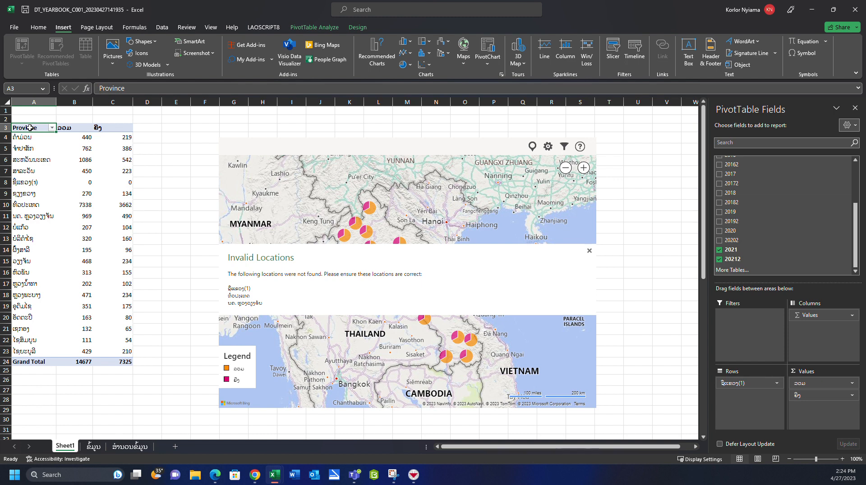
type("ຊ")
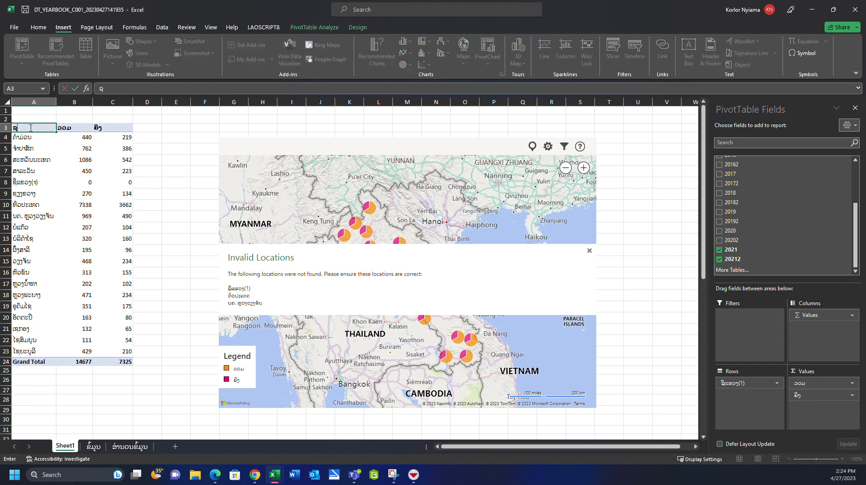
type("ື່ແຂວງ")
key("Return")
- Set the font of the PivotTable header cells A3:C3 to Phetsarath OT
left_click_drag(25, 128, 123, 362)
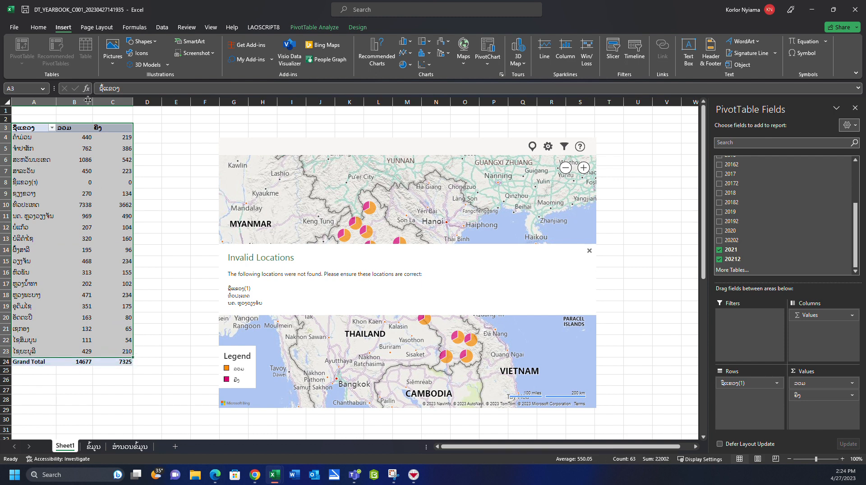
left_click(59, 147)
left_click_drag(37, 130, 125, 128)
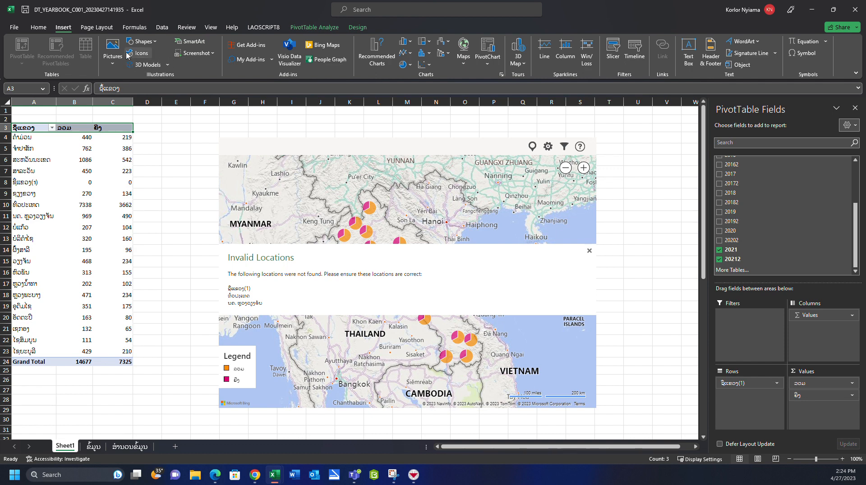
key("alt")
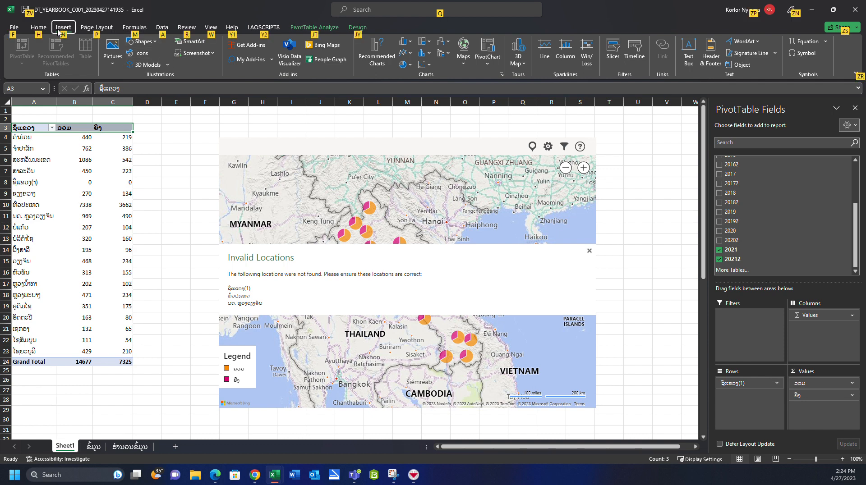
left_click(39, 28)
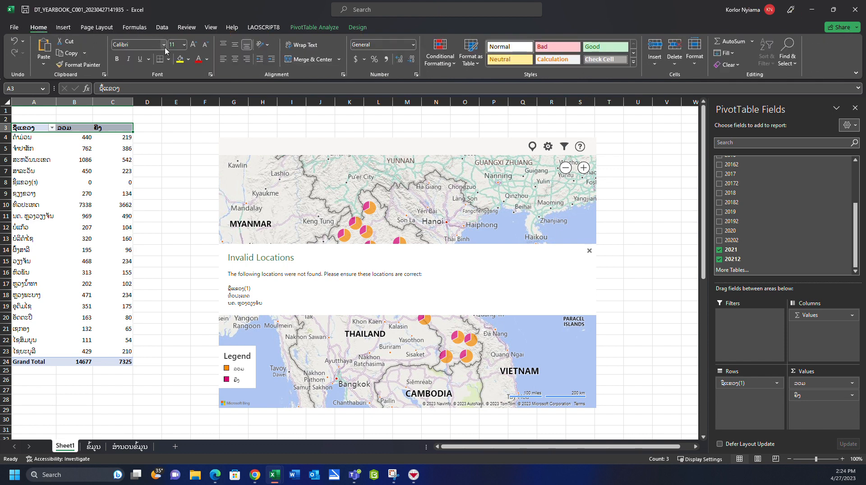
left_click(164, 44)
type("pt MT")
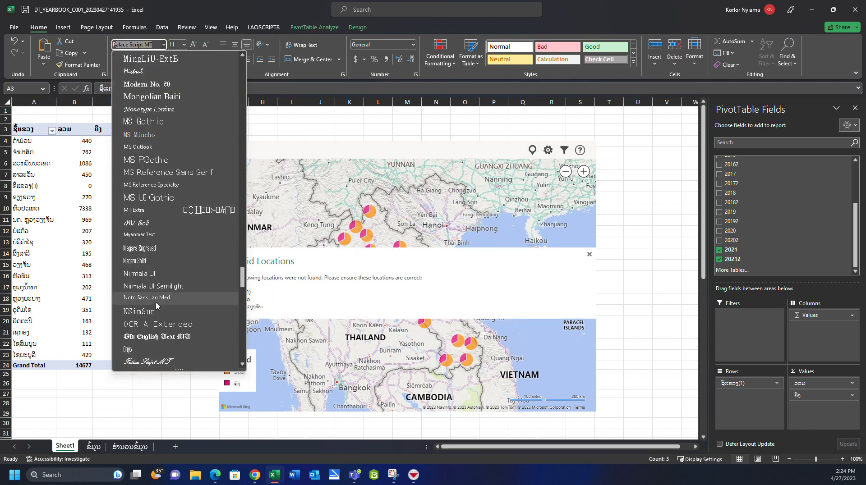
scroll(156, 306, "down", 3)
left_click(156, 337)
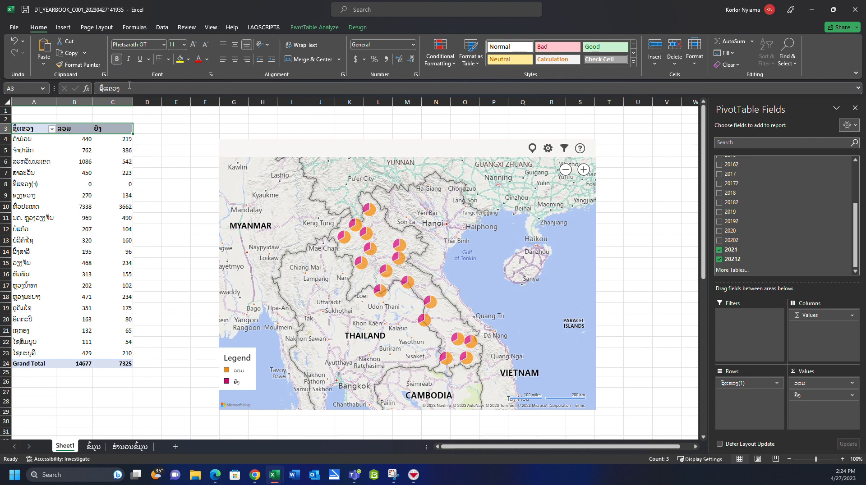
- Fill the PivotTable header cells A3:C3 with yellow and enlarge their text to size 14
left_click(179, 59)
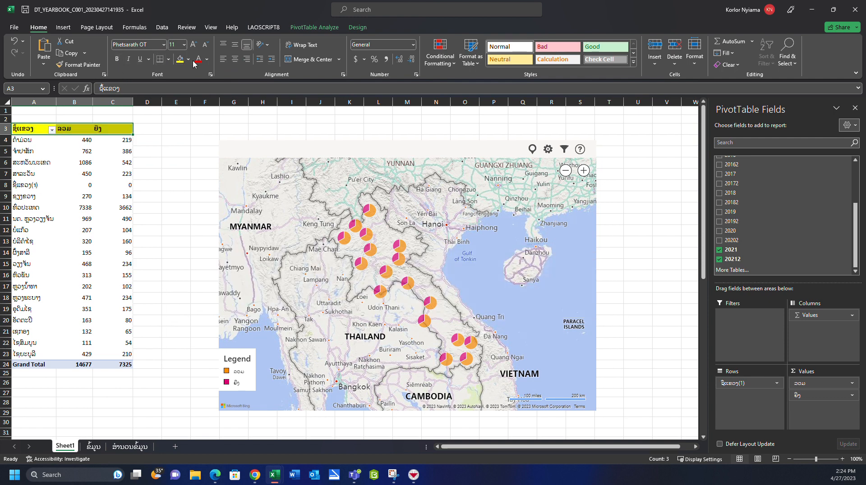
left_click(194, 44)
left_click(194, 45)
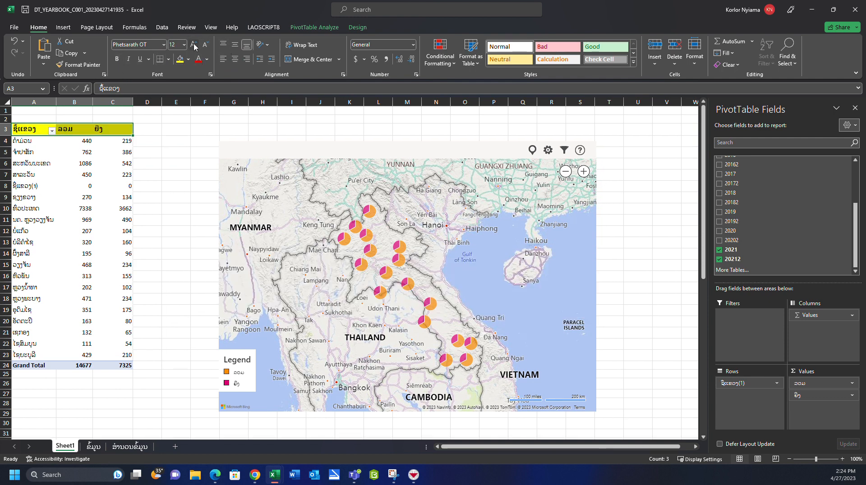
left_click(185, 188)
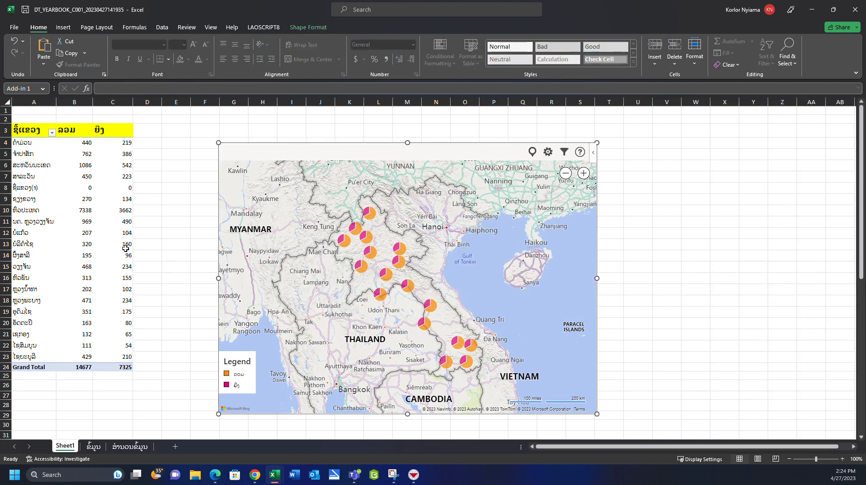
left_click(86, 188)
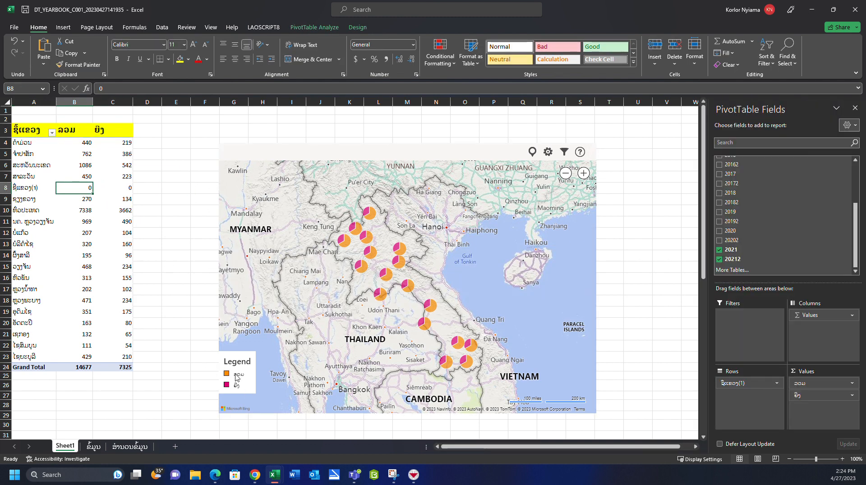
- Change the map's pin colour for ຍິງ to dark orange-red in the map settings
left_click(238, 385)
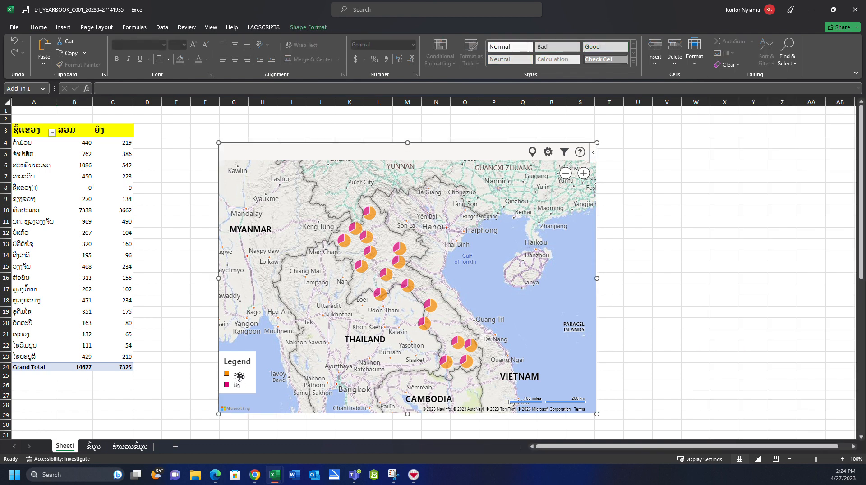
left_click(564, 152)
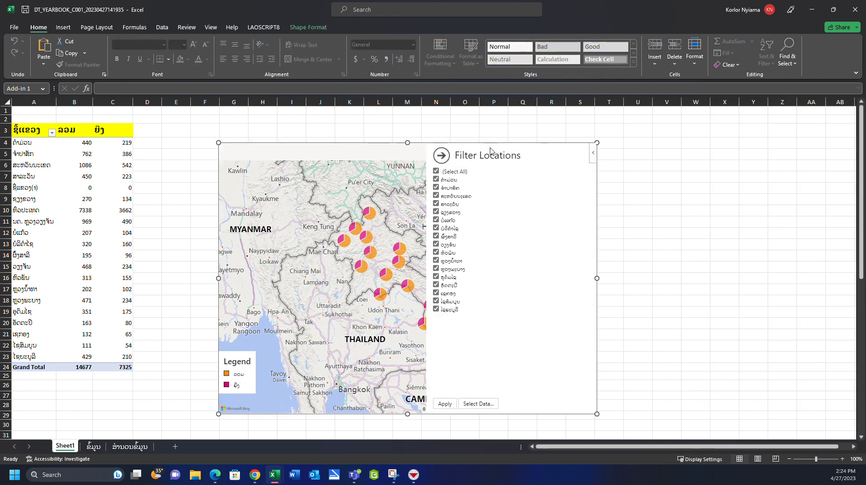
left_click(442, 155)
left_click(549, 152)
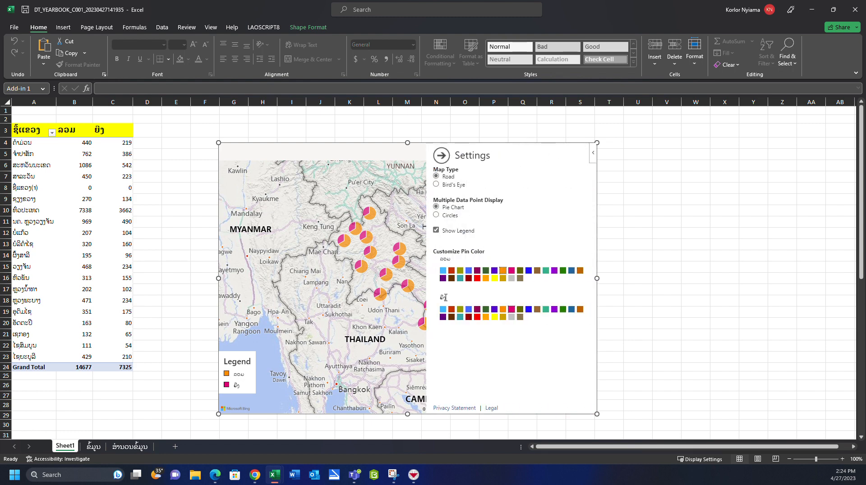
left_click(452, 311)
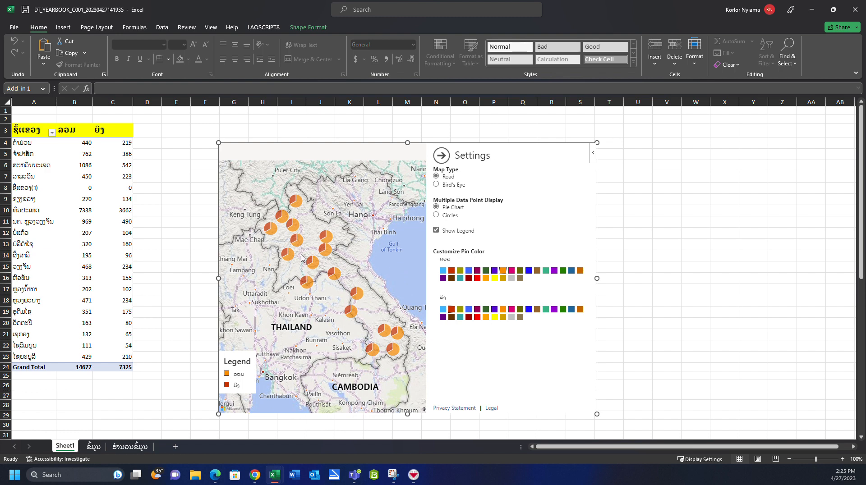
- Review the full source table and its 2021 columns on the ຂໍ້ມູນ sheet, and return to Sheet1
left_click(124, 447)
left_click(94, 447)
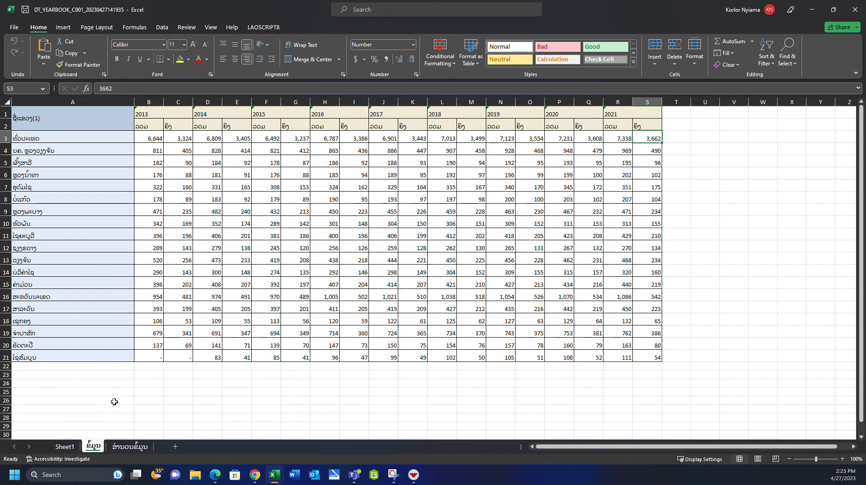
left_click(37, 120)
left_click_drag(37, 120, 631, 358)
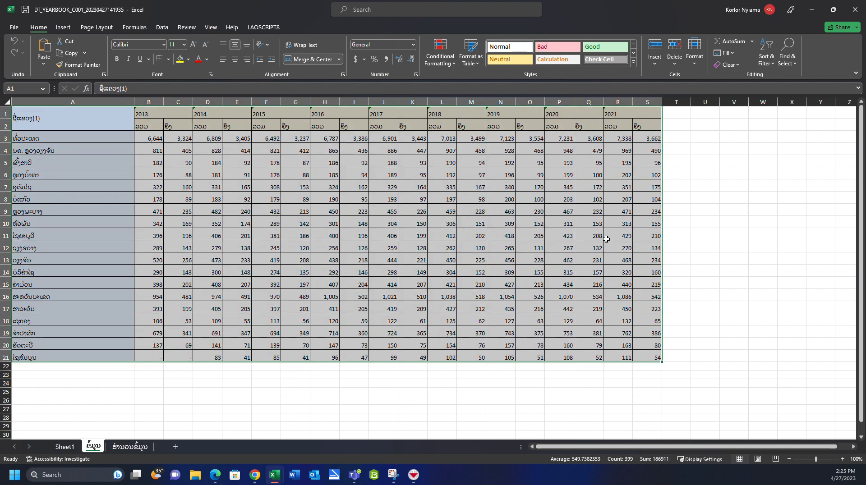
left_click(608, 152)
left_click_drag(620, 115, 652, 358)
left_click(64, 447)
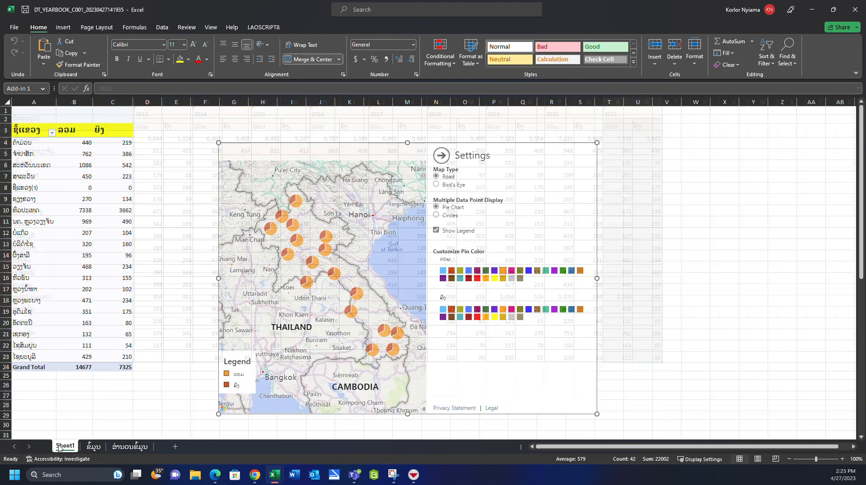
- Enter the year 2021 in cell A2 above the PivotTable on Sheet1
left_click(90, 130)
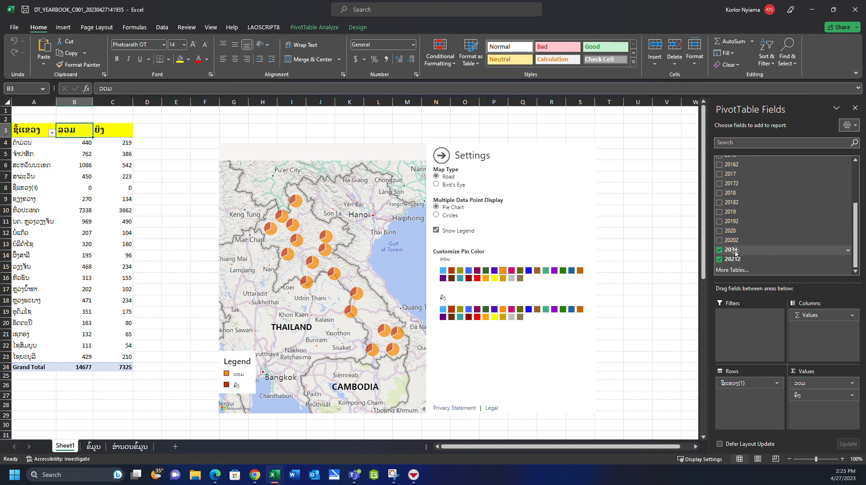
left_click(41, 119)
left_click(291, 154)
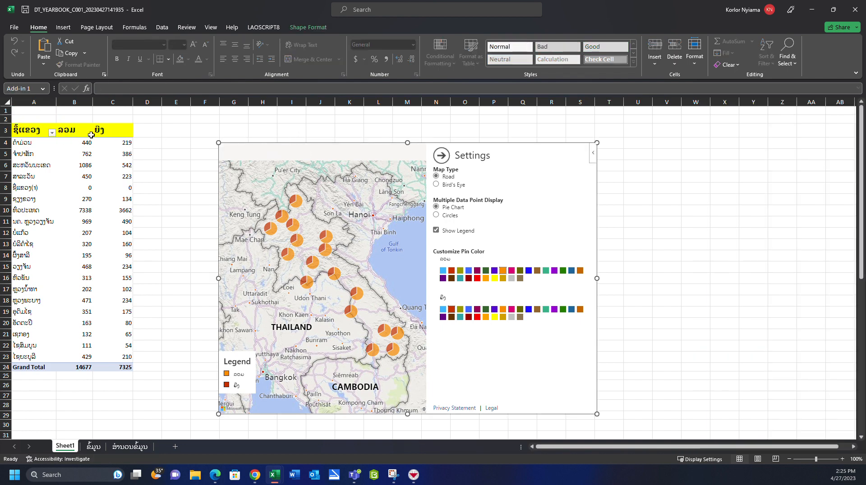
left_click(63, 120)
left_click(37, 120)
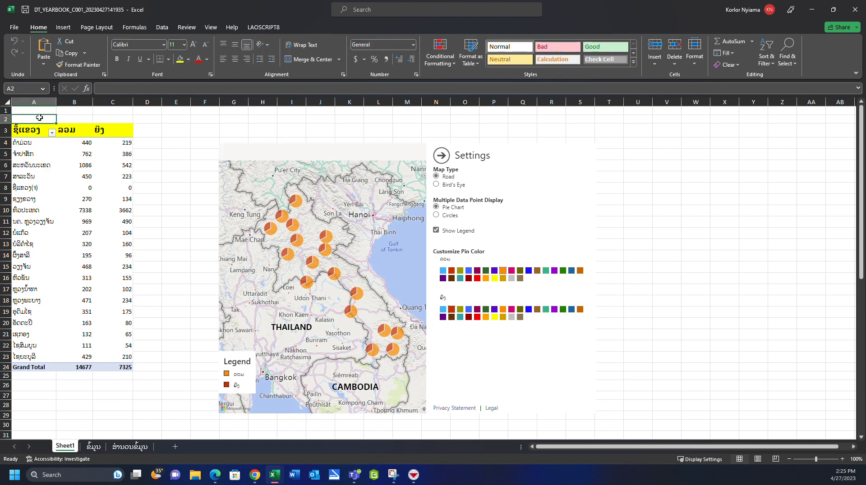
type("2021")
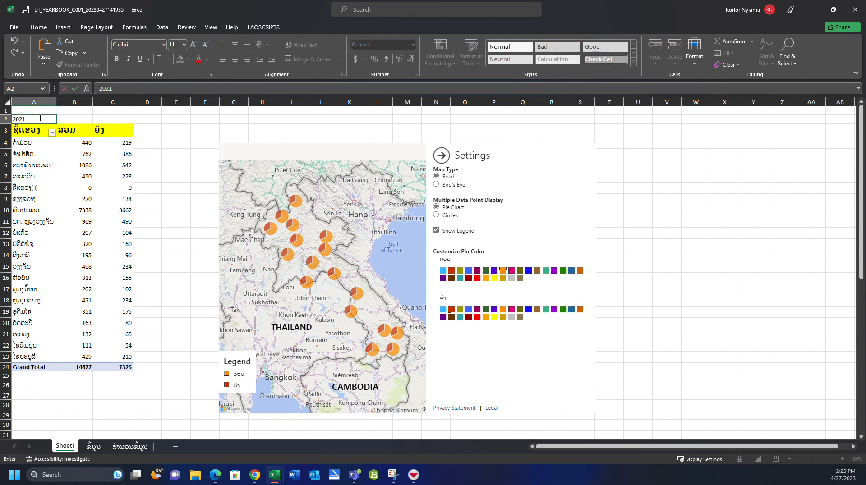
key("Return")
left_click(34, 120)
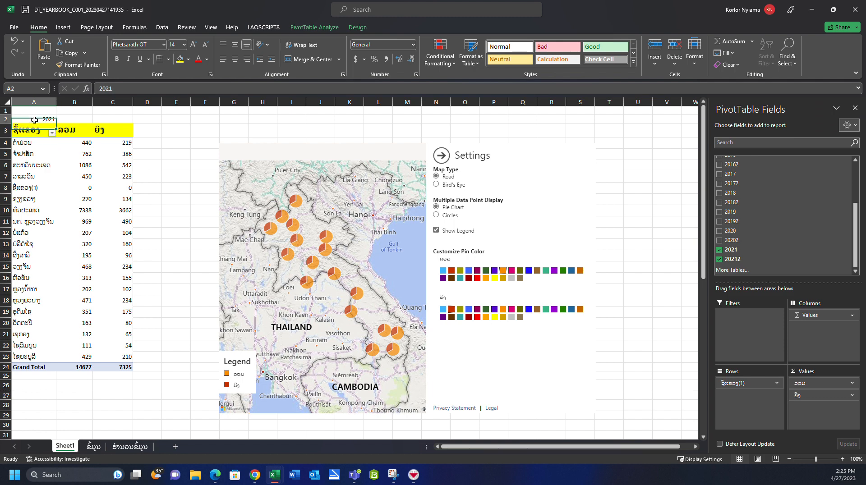
- Create a PivotTable on a new worksheet from the range A1:S21 of the ຂໍ້ມູນ sheet
left_click(93, 446)
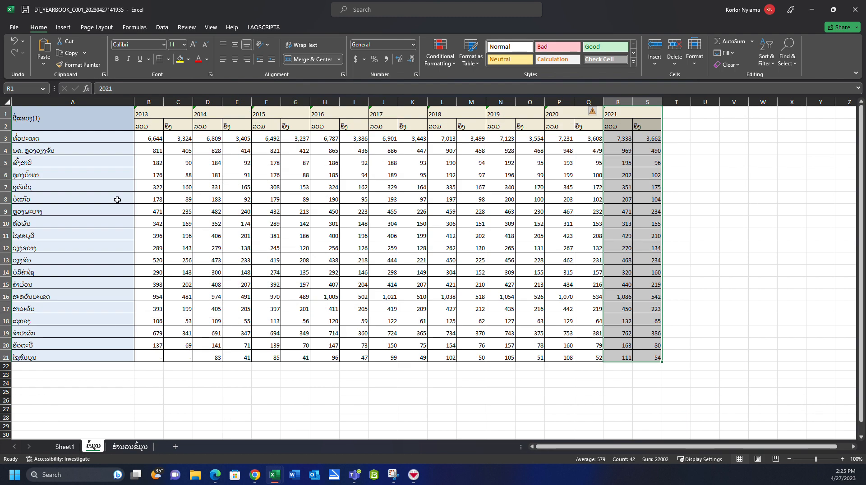
left_click_drag(40, 116, 646, 358)
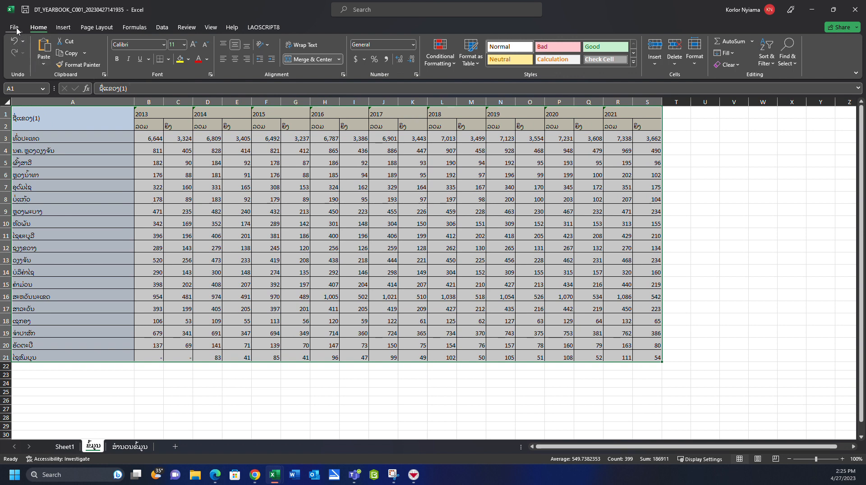
left_click(14, 28)
left_click(12, 30)
left_click(62, 28)
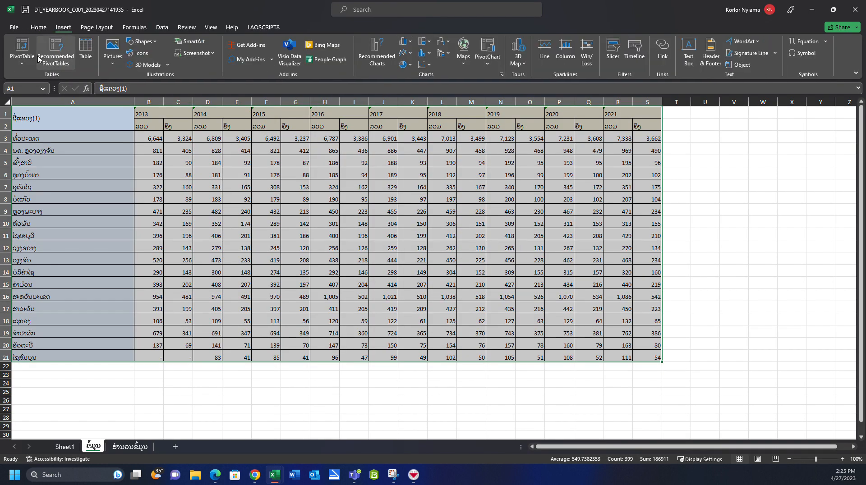
left_click(21, 47)
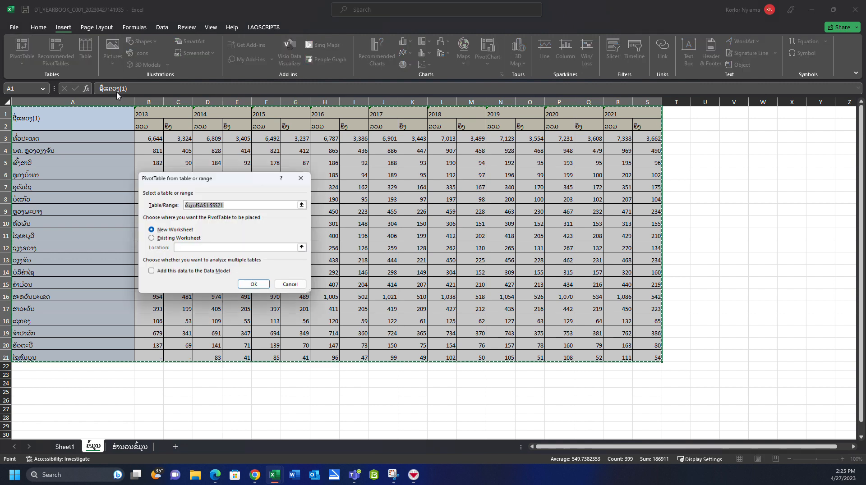
left_click(254, 285)
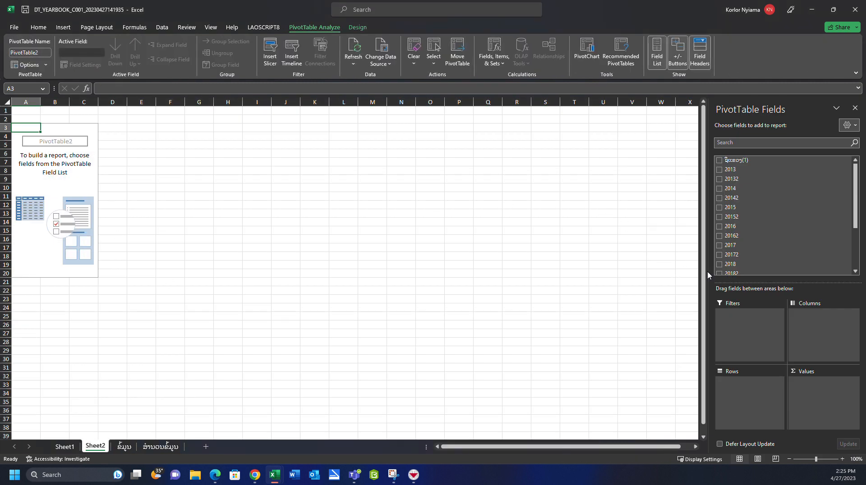
- Add the ຊື່ແຂວງ(1) field to the new PivotTable's rows and the 2020 and 20202 fields to its values
scroll(734, 260, "down", 2)
scroll(733, 270, "down", 1)
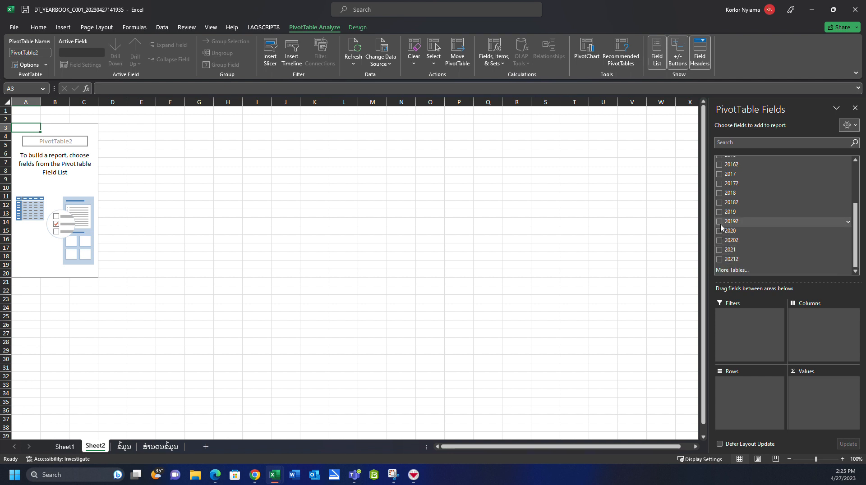
scroll(720, 221, "up", 3)
left_click(719, 161)
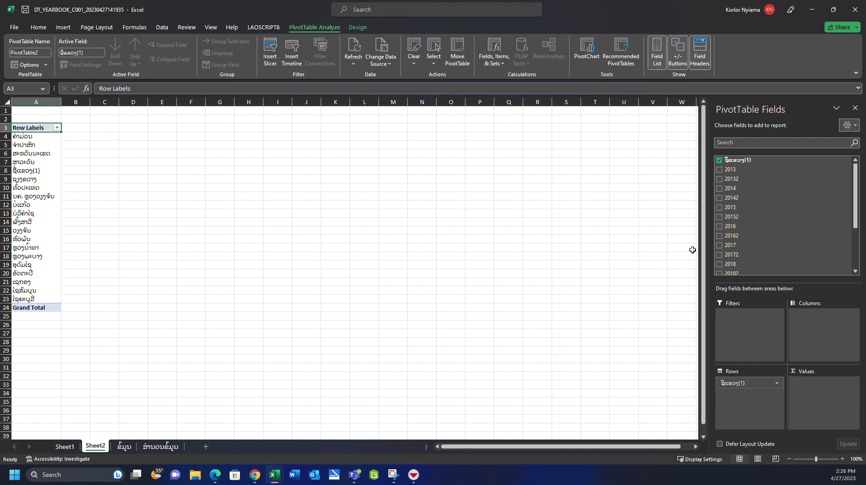
scroll(734, 244, "down", 3)
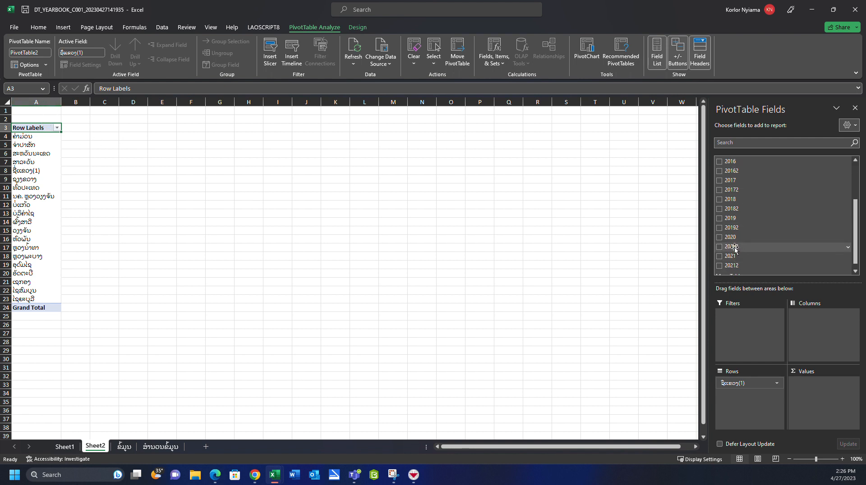
left_click_drag(732, 238, 799, 383)
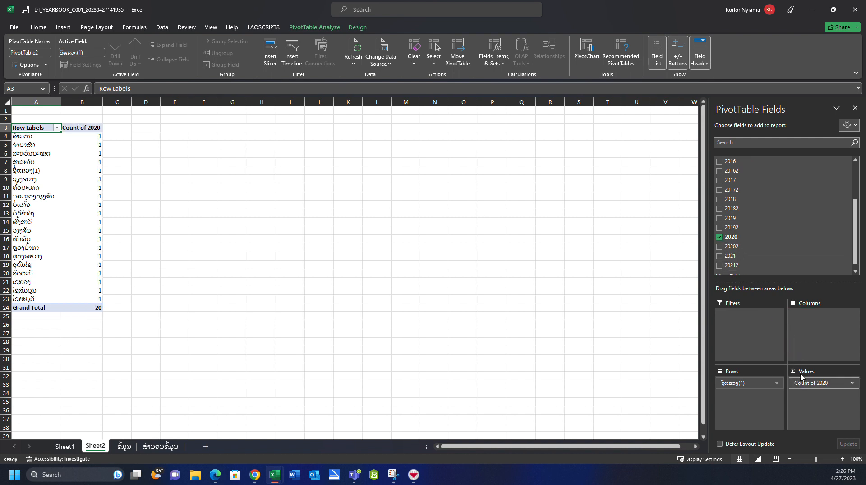
left_click_drag(732, 247, 805, 394)
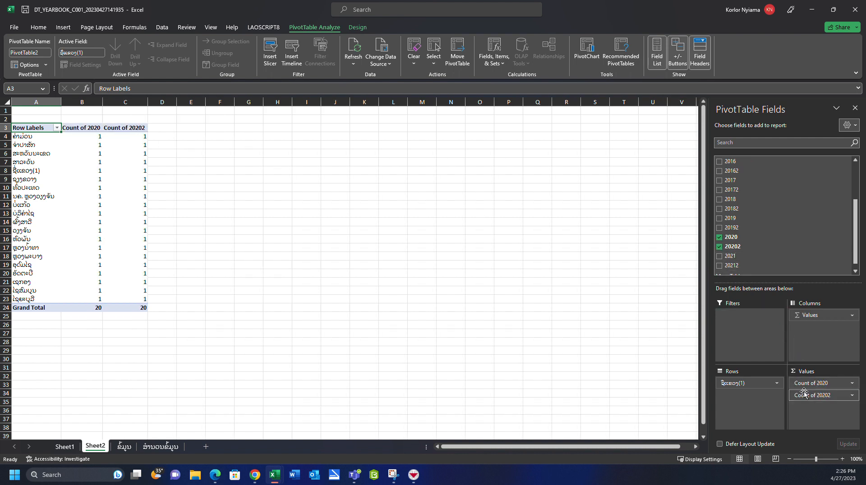
- Summarise the 2020 value field by Sum instead of Count
left_click(805, 395)
left_click(804, 395)
left_click(804, 384)
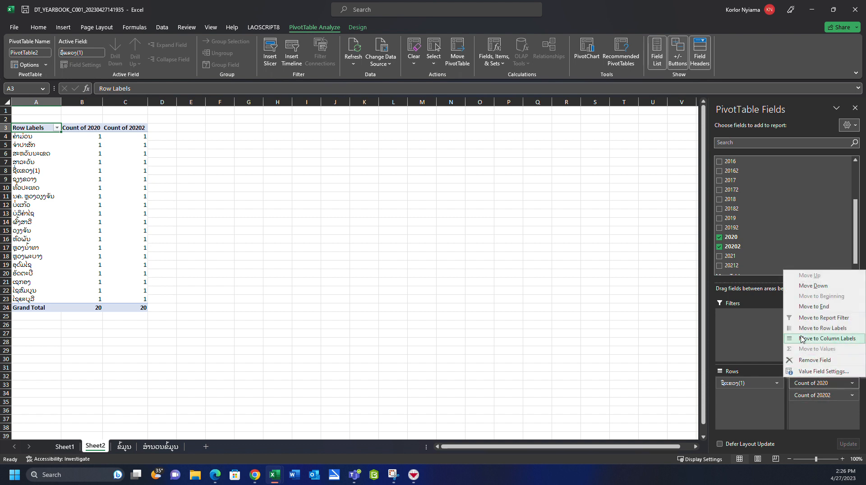
left_click(823, 371)
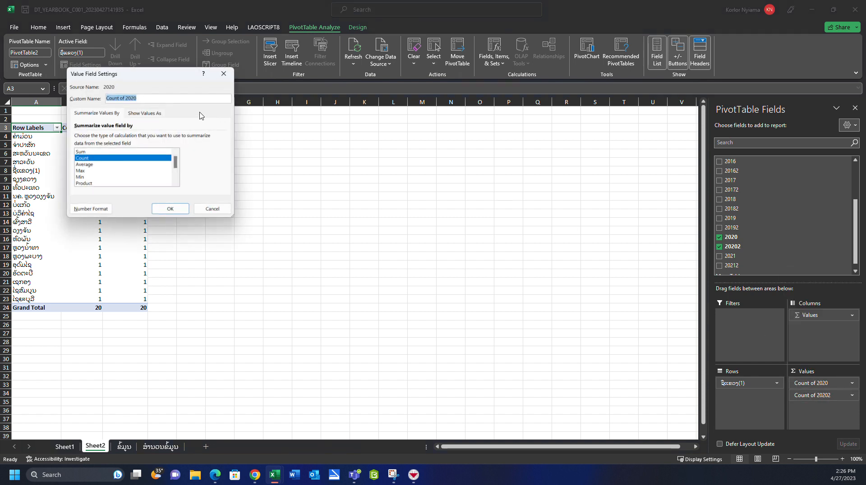
left_click(80, 151)
left_click(171, 209)
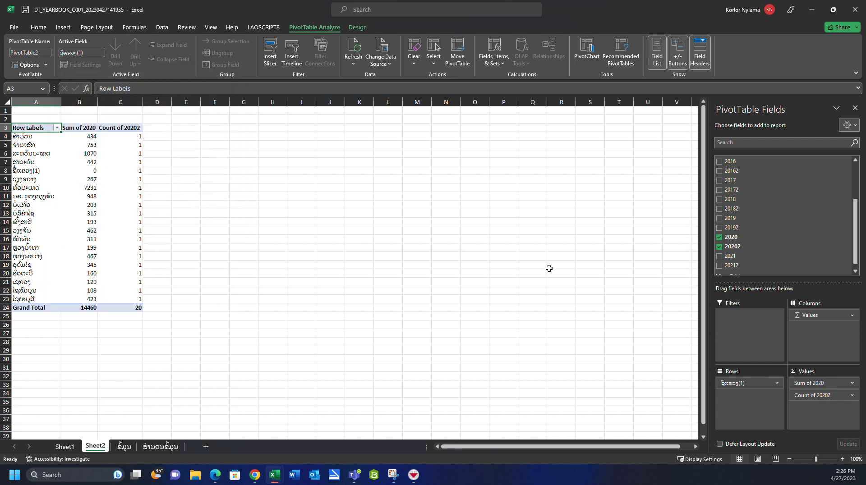
- Summarise the 20202 value field by Sum instead of Count
left_click(811, 396)
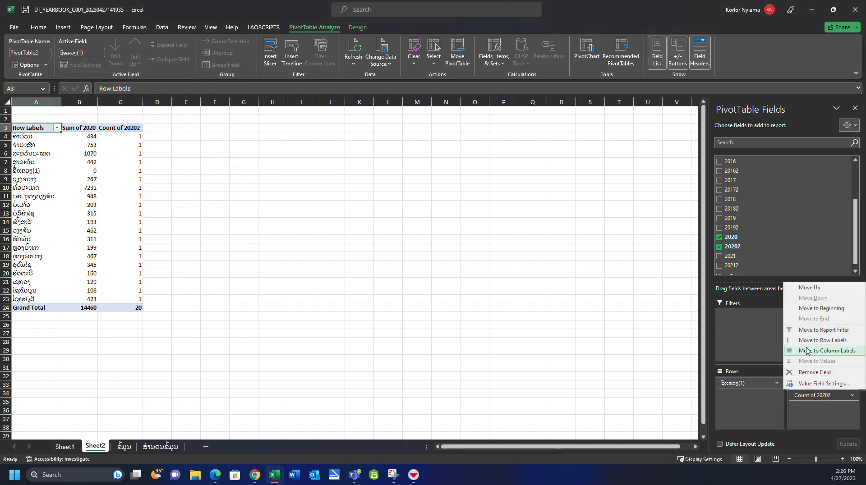
left_click(824, 384)
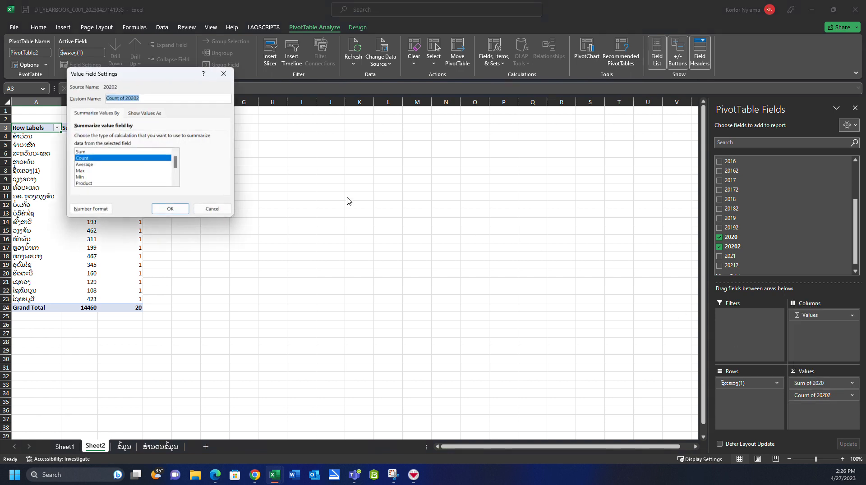
left_click(115, 152)
left_click(170, 208)
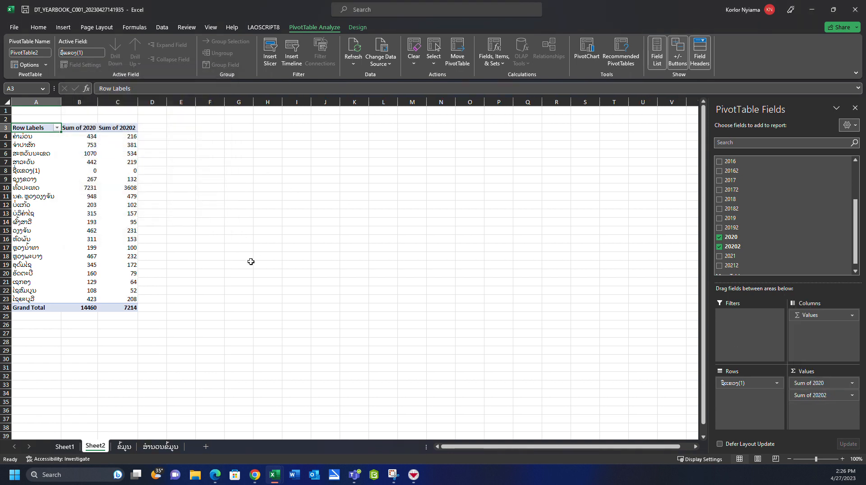
- Set the font of the PivotTable's province rows and values, A4:C23, to Phetsarath OT
left_click_drag(90, 137, 129, 298)
left_click_drag(25, 137, 102, 297)
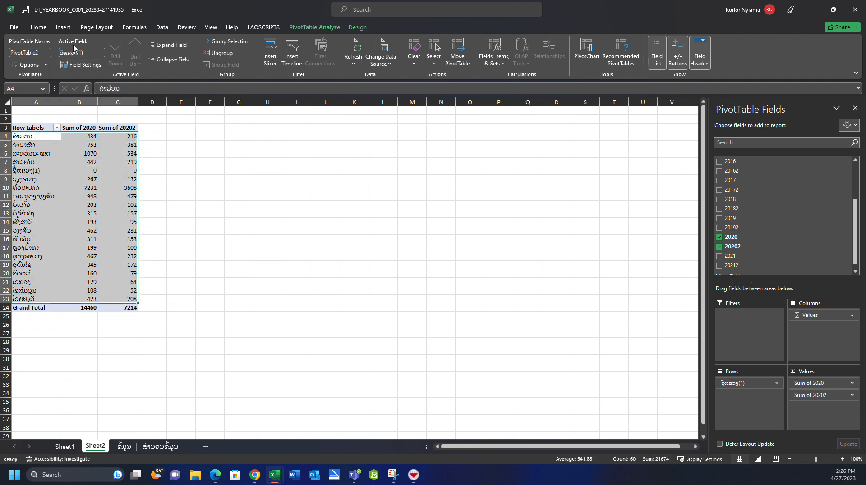
left_click(39, 28)
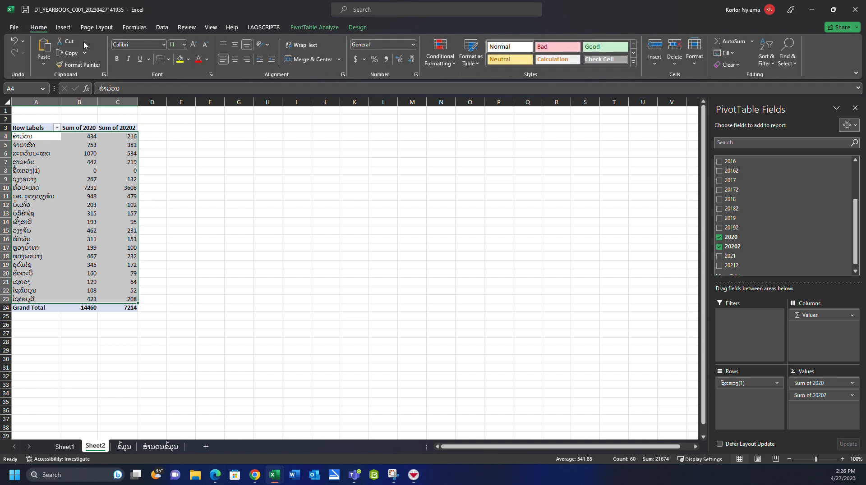
left_click(162, 45)
type("Palace Script MT")
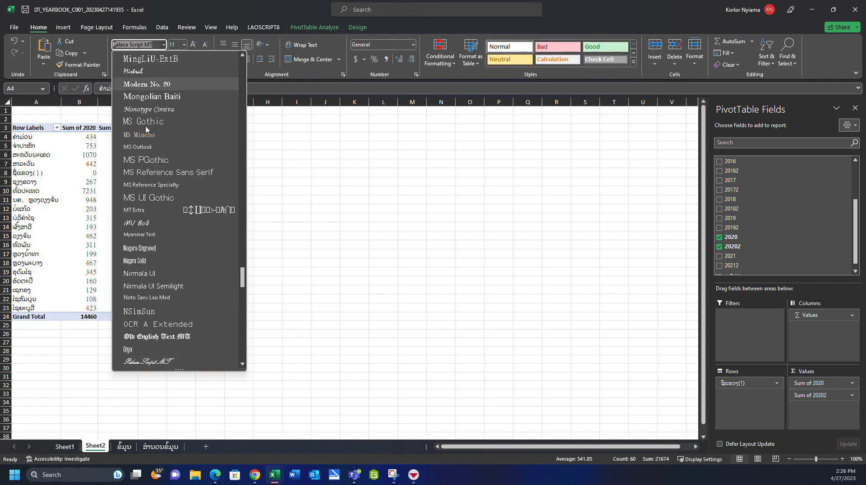
scroll(175, 324, "down", 4)
left_click(160, 299)
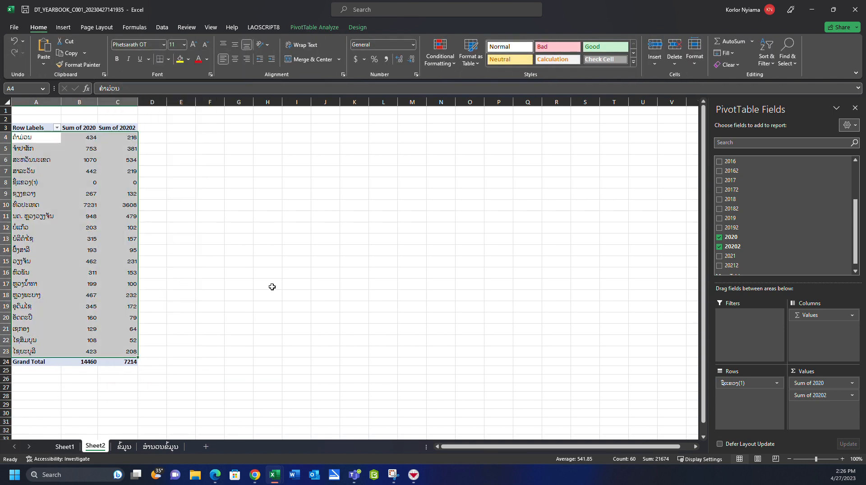
left_click(271, 286)
left_click(124, 183)
left_click_drag(34, 137, 126, 362)
left_click(296, 307)
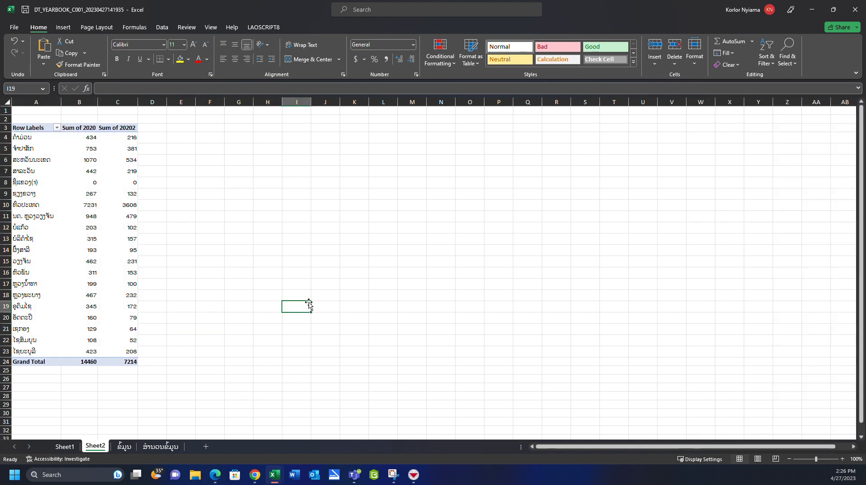
- Insert a Bing Maps add-in beside the PivotTable on Sheet2 and widen its frame
left_click(96, 27)
left_click(63, 27)
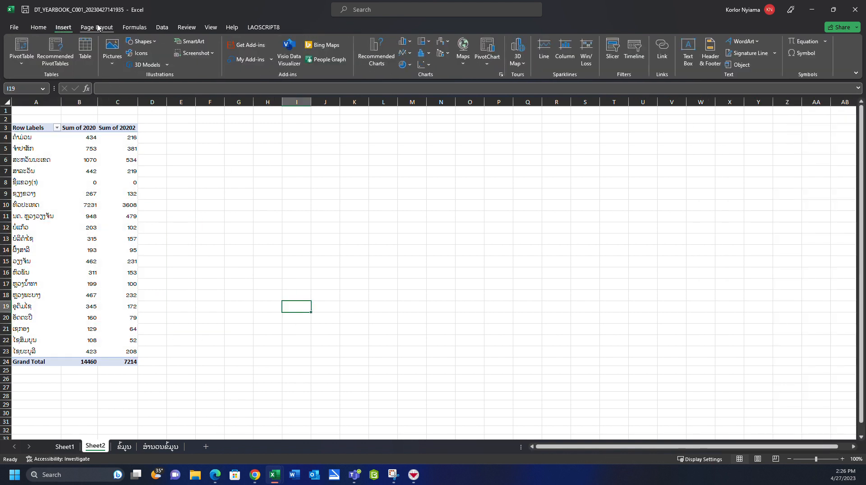
left_click(162, 27)
left_click(63, 28)
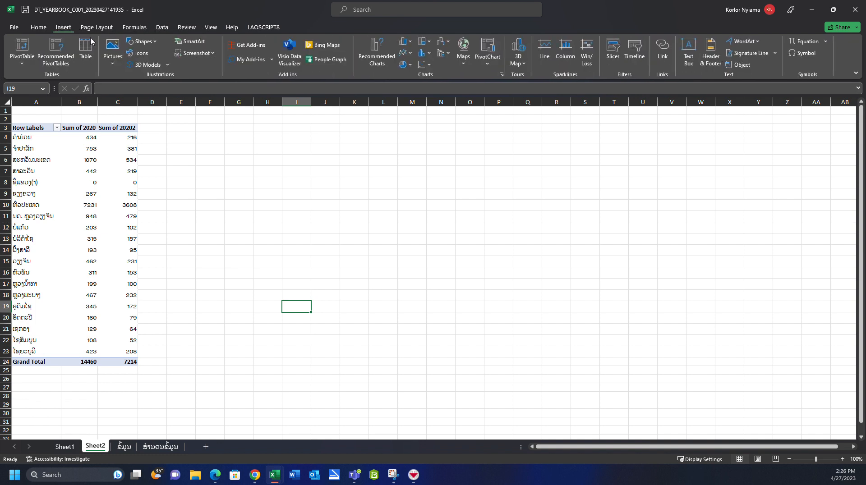
left_click(322, 45)
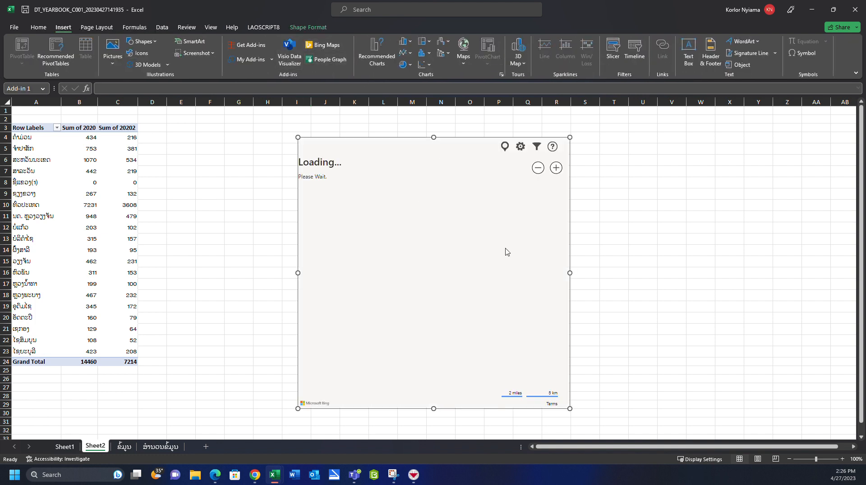
left_click_drag(570, 273, 620, 272)
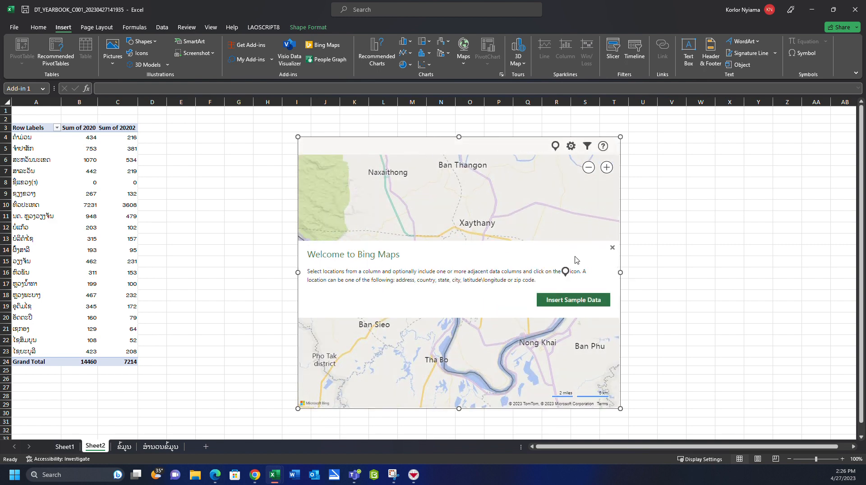
left_click(612, 249)
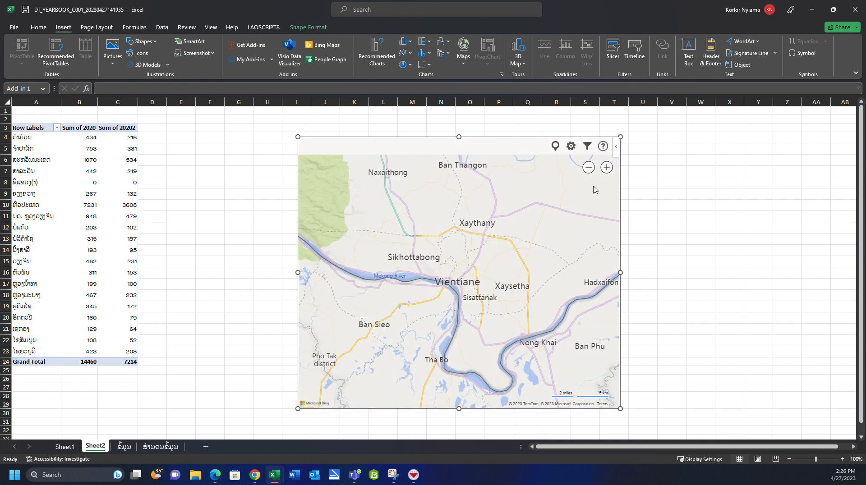
- Plot the PivotTable range A3:C23 of Sheet2 as the Bing map's data
left_click(588, 145)
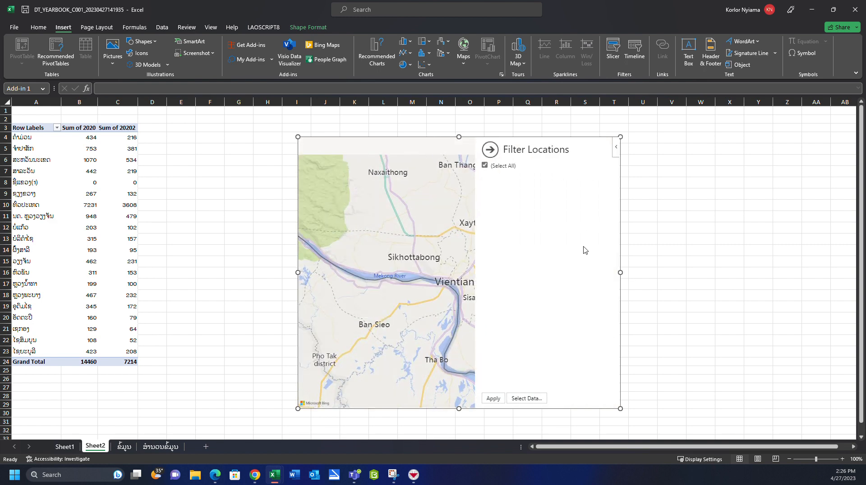
left_click(526, 399)
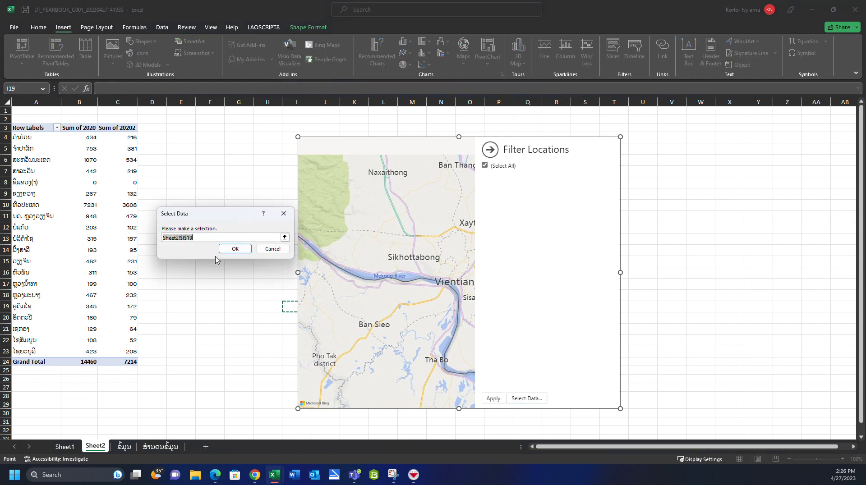
left_click_drag(24, 128, 103, 348)
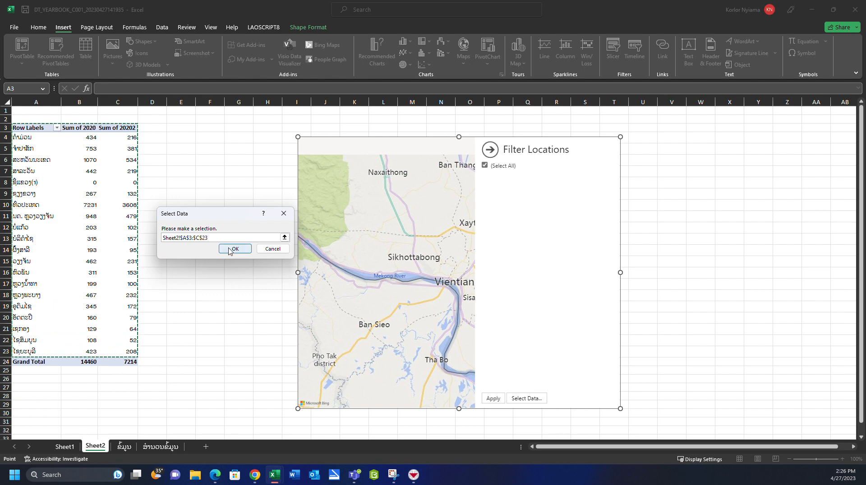
left_click(230, 247)
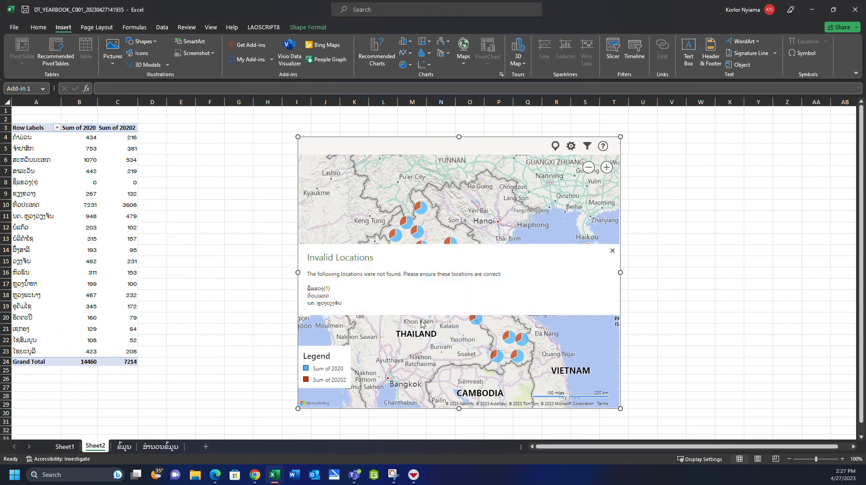
- Rename the PivotTable headers to Province, Total and Female in A3:C3, and dismiss the map's invalid locations notice
left_click(81, 128)
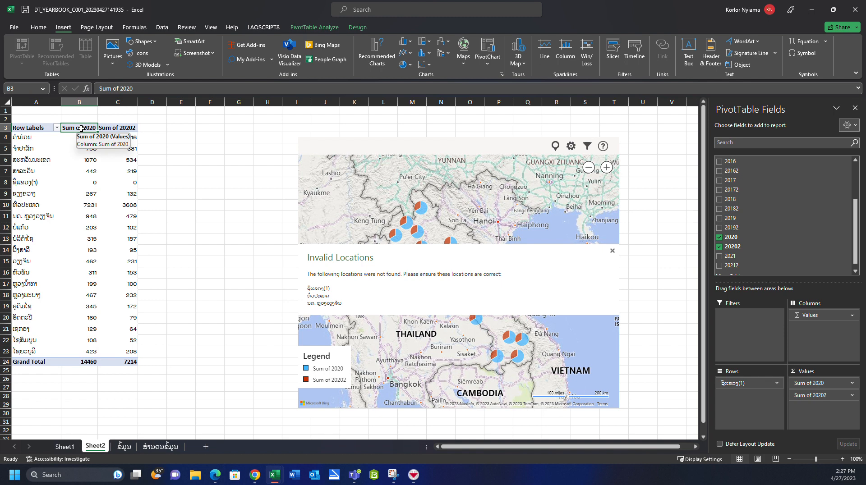
type("Total")
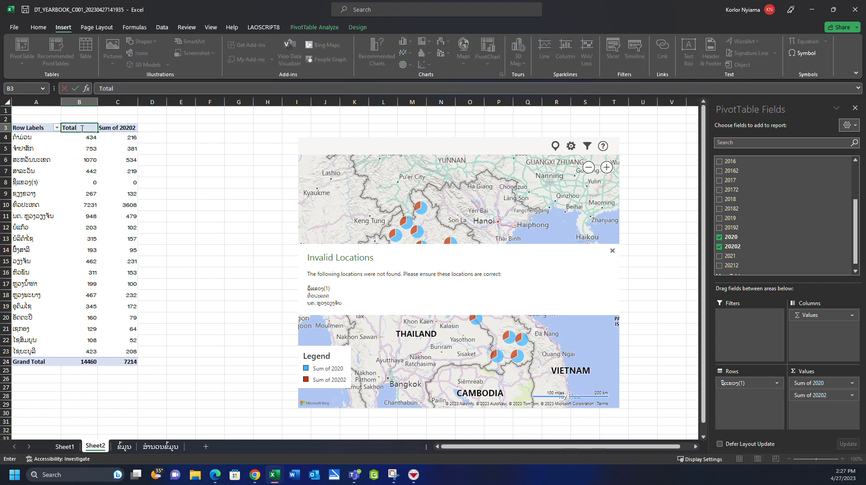
left_click(104, 128)
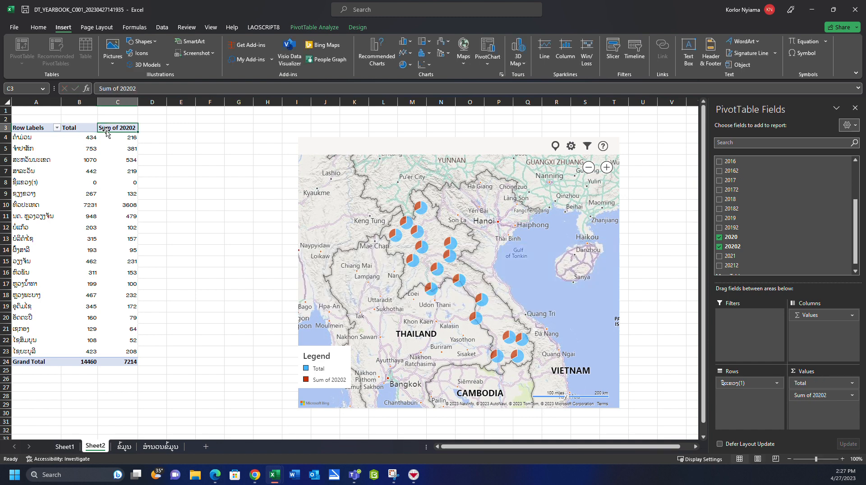
type("Fe")
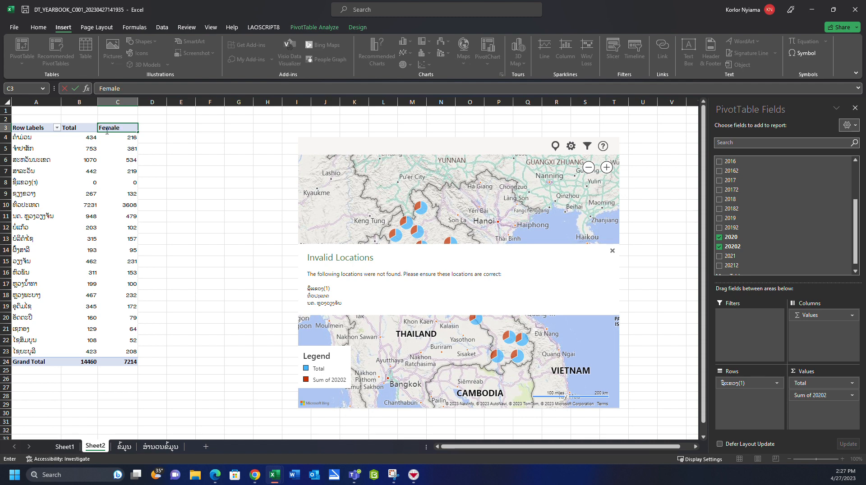
type("male")
left_click(20, 131)
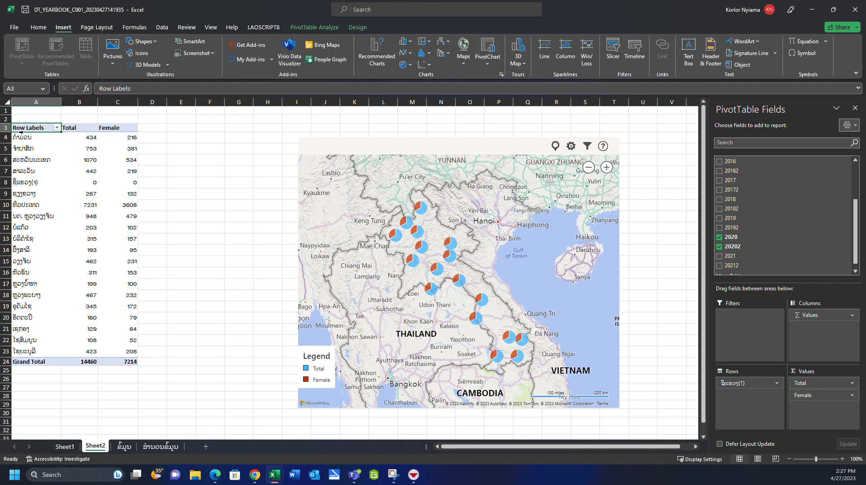
type("Province")
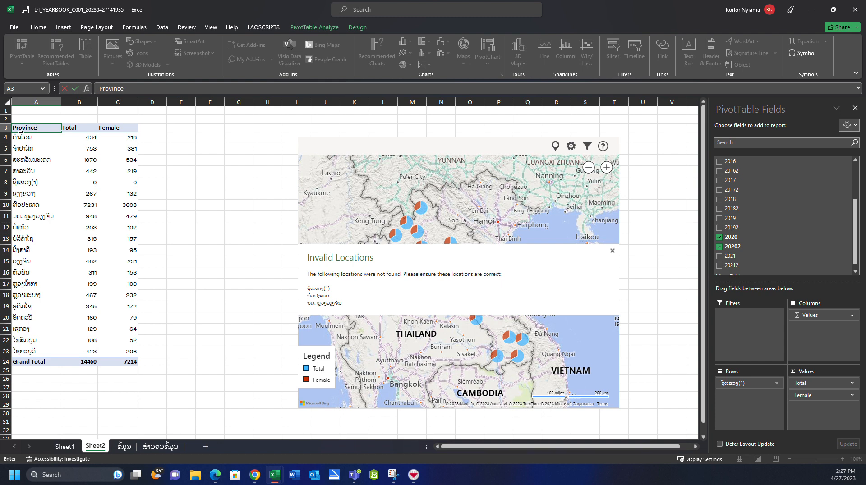
key("Return")
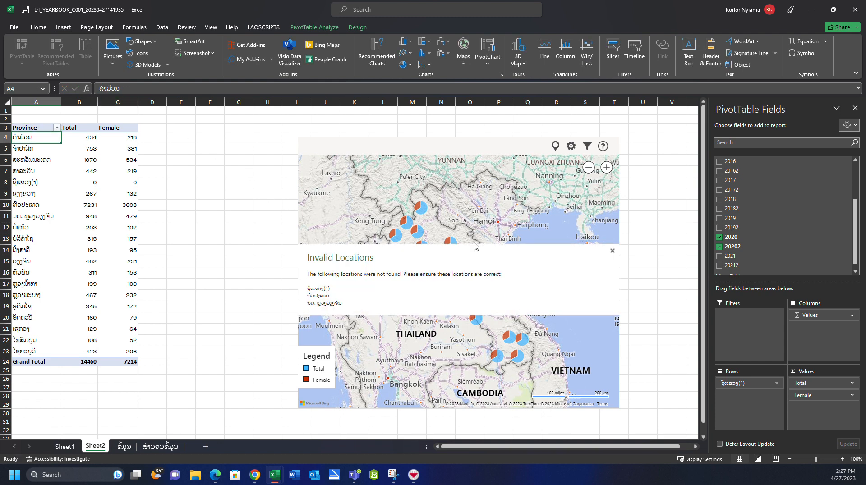
left_click(612, 251)
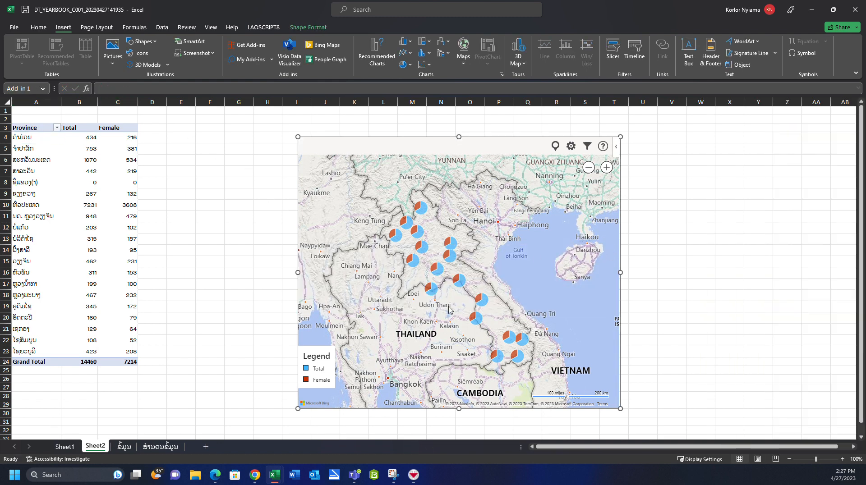
- Customise the map's pin colours, using dark red for Total and olive green for Female
scroll(555, 249, "down", 2)
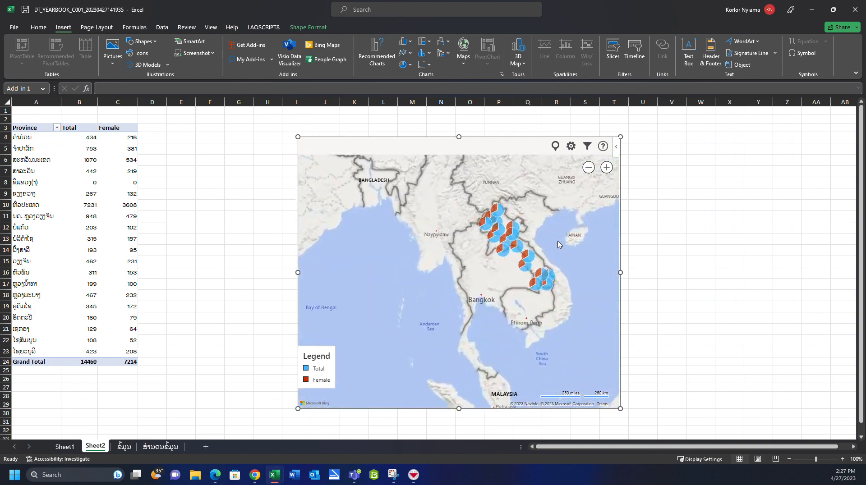
scroll(559, 245, "up", 3)
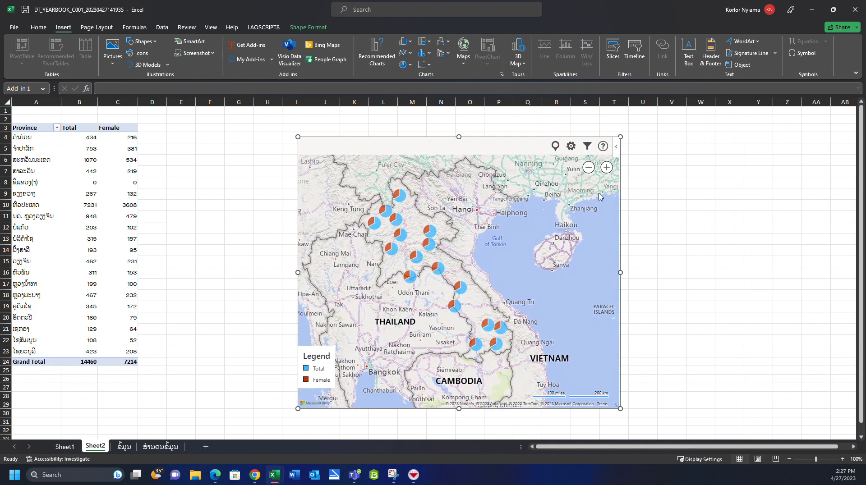
left_click(572, 148)
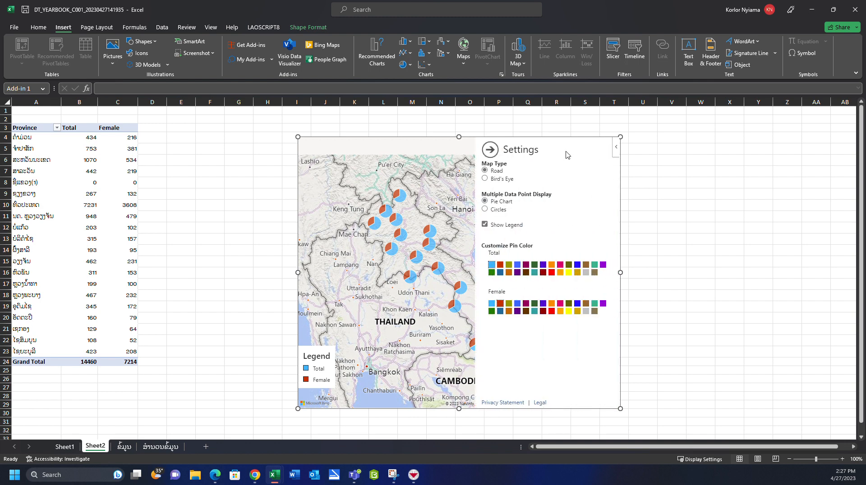
left_click(501, 265)
left_click_drag(411, 235, 359, 218)
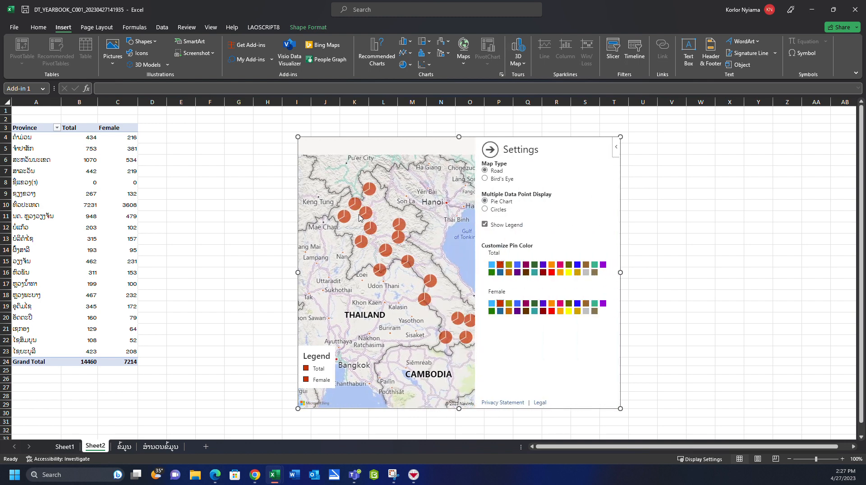
left_click(509, 304)
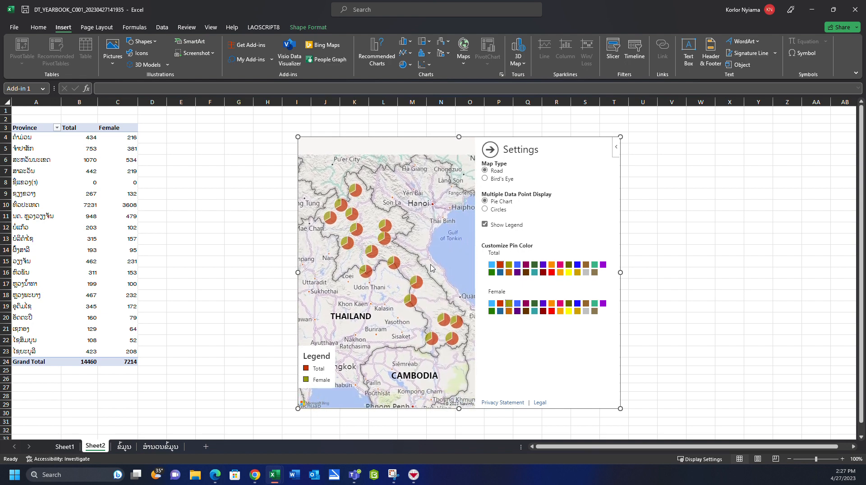
left_click(491, 149)
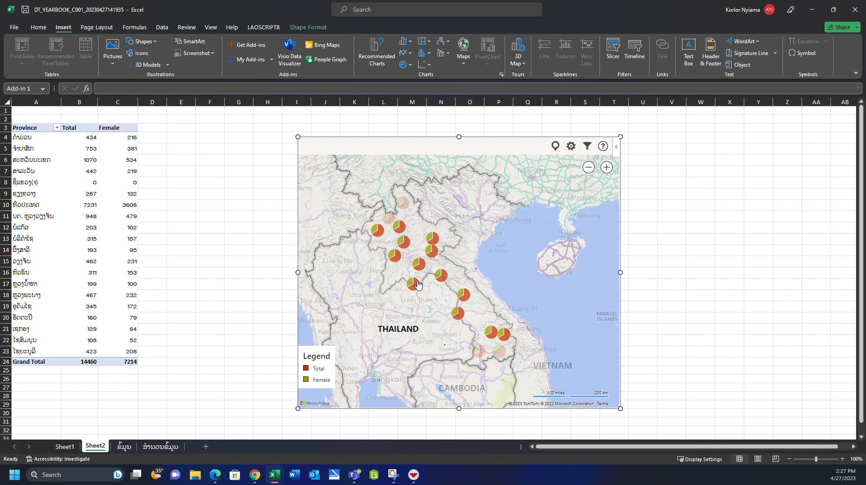
- Inspect the total and female figures of individual provinces on the map, including Xaysomboon
left_click(415, 283)
left_click(427, 274)
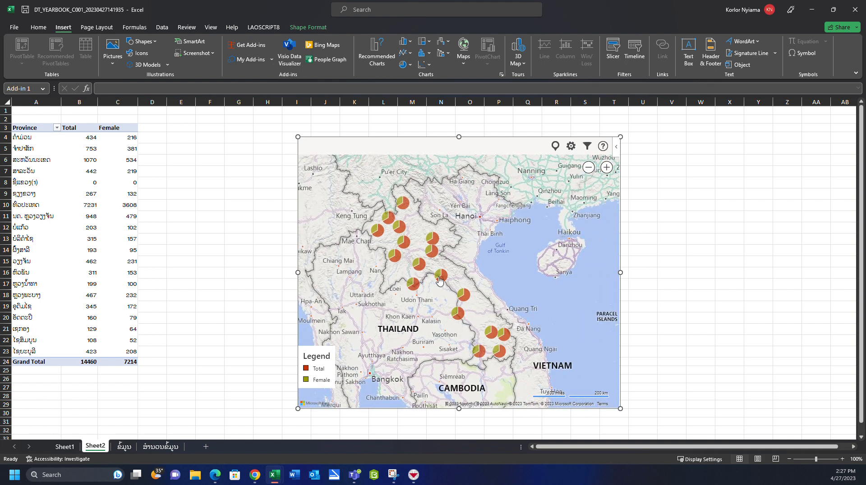
left_click(441, 279)
left_click(419, 267)
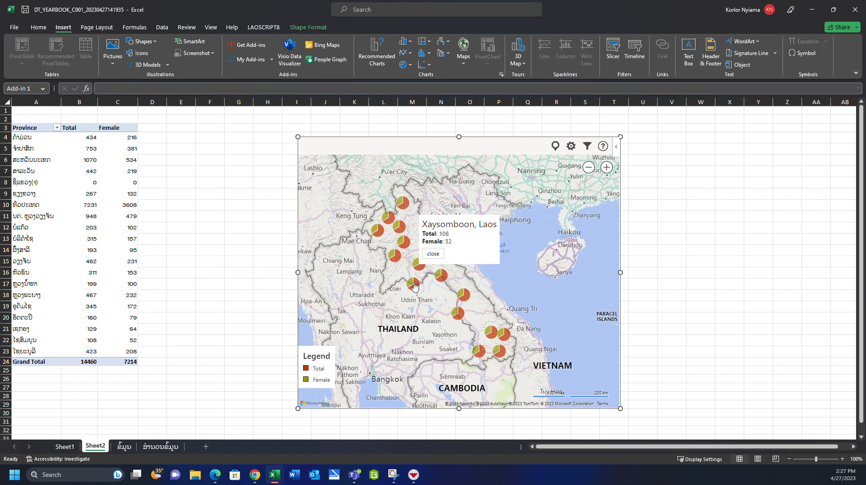
left_click_drag(421, 292, 421, 287)
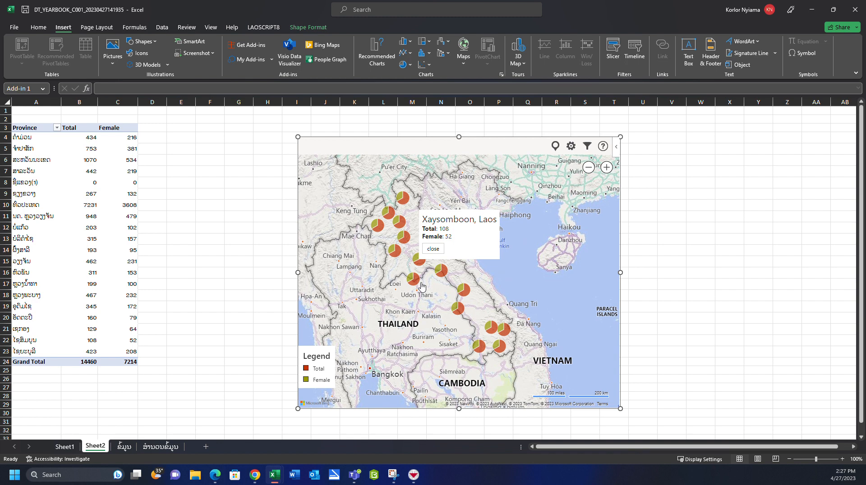